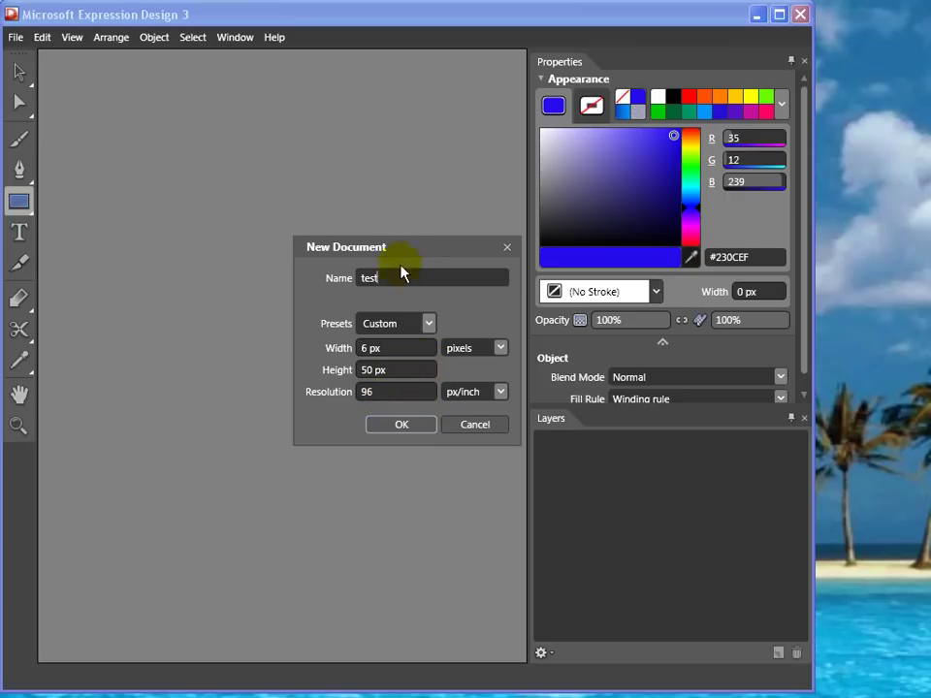
Create the 6 × 50 px document named test and draw a rectangle covering its entire page
{"action": "left_click", "coordinate": [400, 429]}
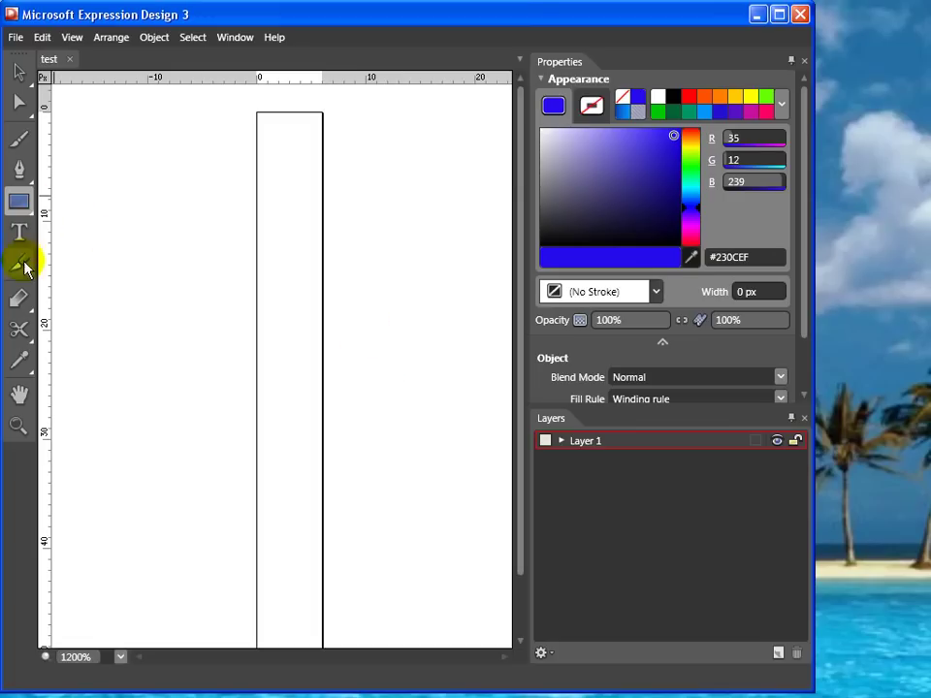
{"action": "left_click", "coordinate": [20, 393]}
{"action": "left_click_drag", "start_coordinate": [284, 366], "coordinate": [226, 347]}
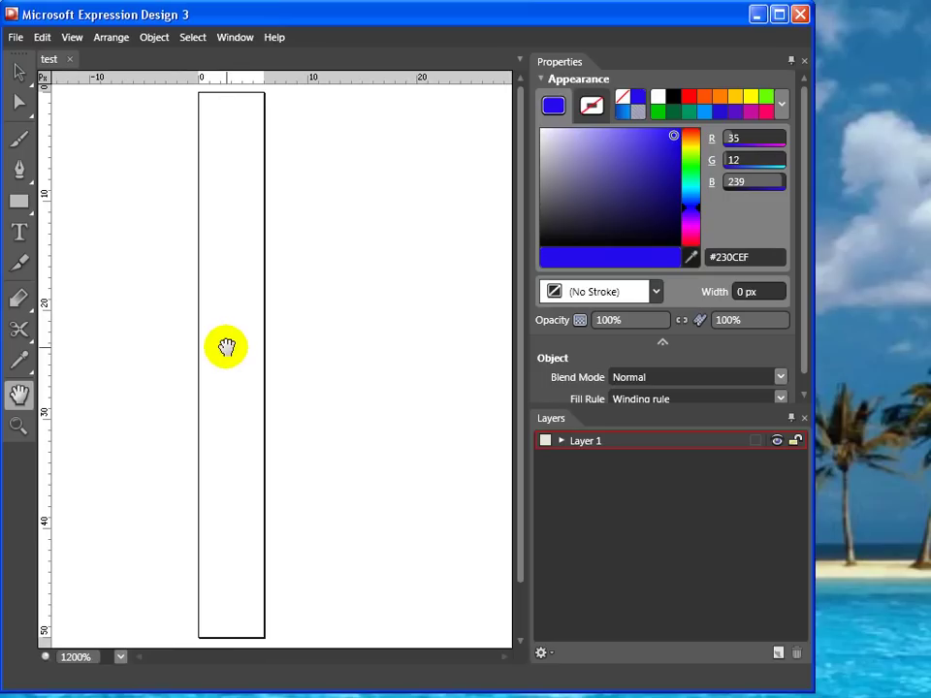
{"action": "left_click", "coordinate": [19, 72]}
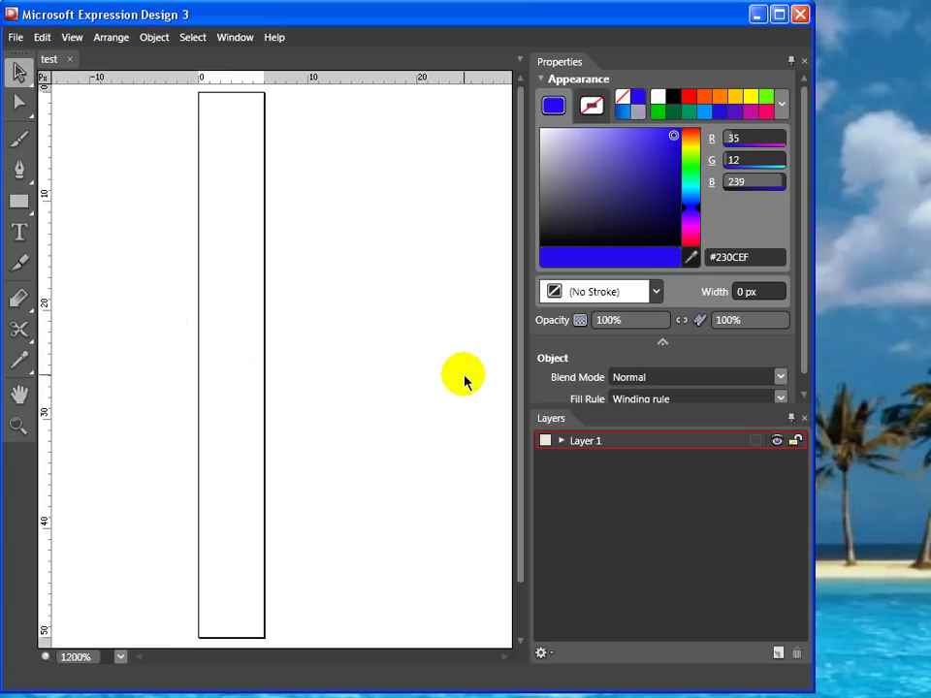
{"action": "left_click", "coordinate": [19, 202]}
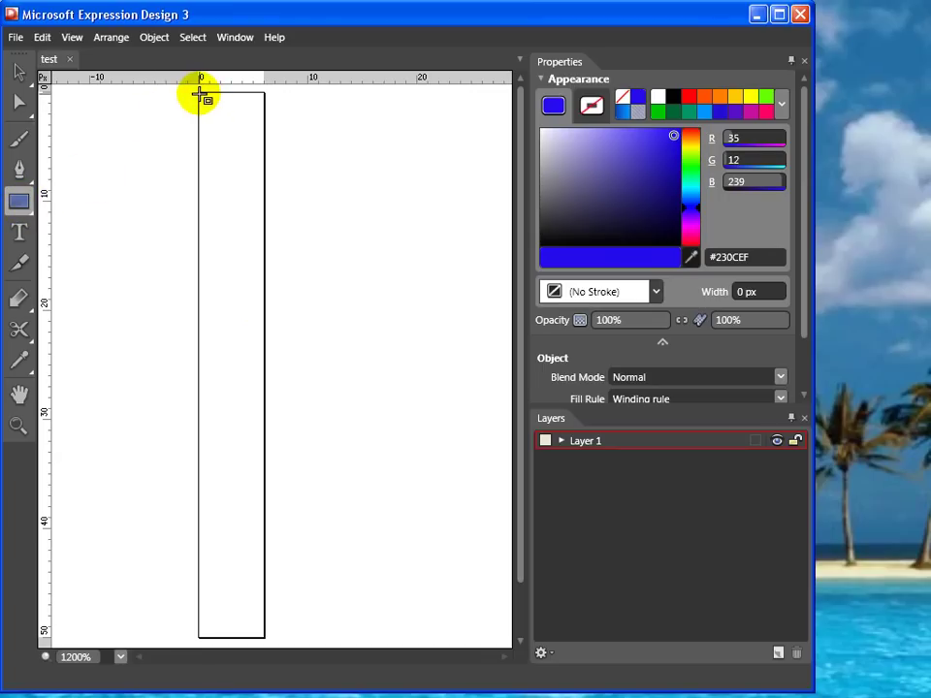
{"action": "left_click_drag", "start_coordinate": [199, 94], "coordinate": [264, 636]}
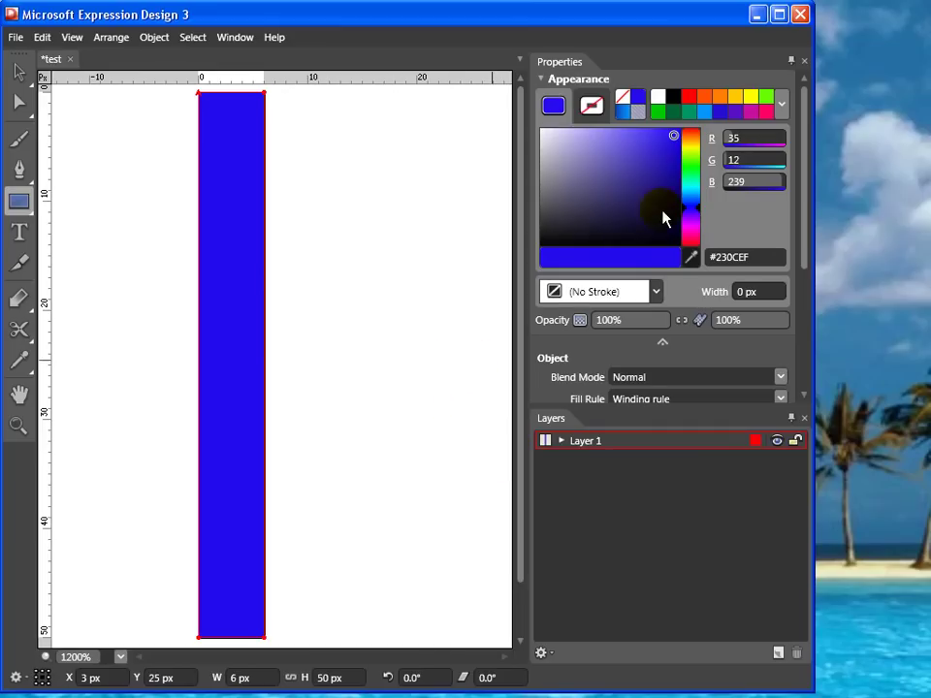
Try several solid fill colours on the rectangle, ending with blue #1A1DDF
{"action": "left_click", "coordinate": [672, 235]}
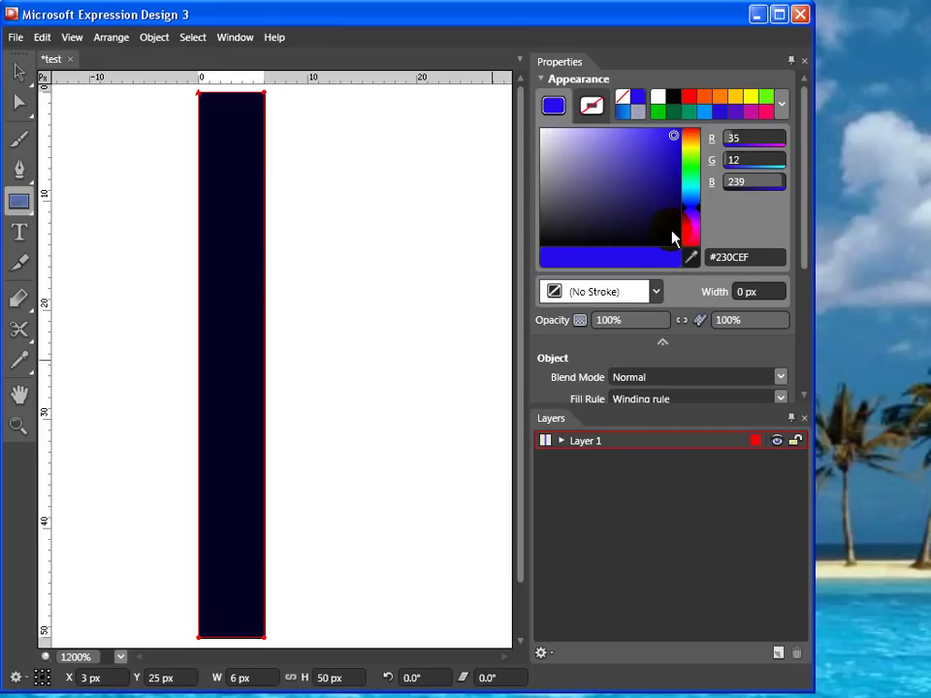
{"action": "left_click", "coordinate": [664, 142]}
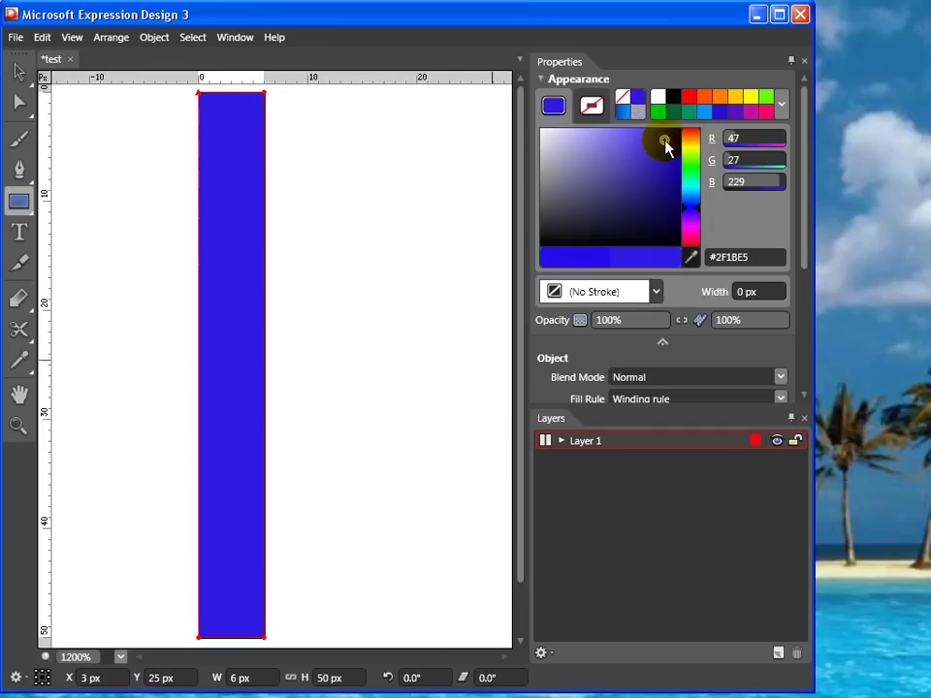
{"action": "left_click", "coordinate": [565, 144]}
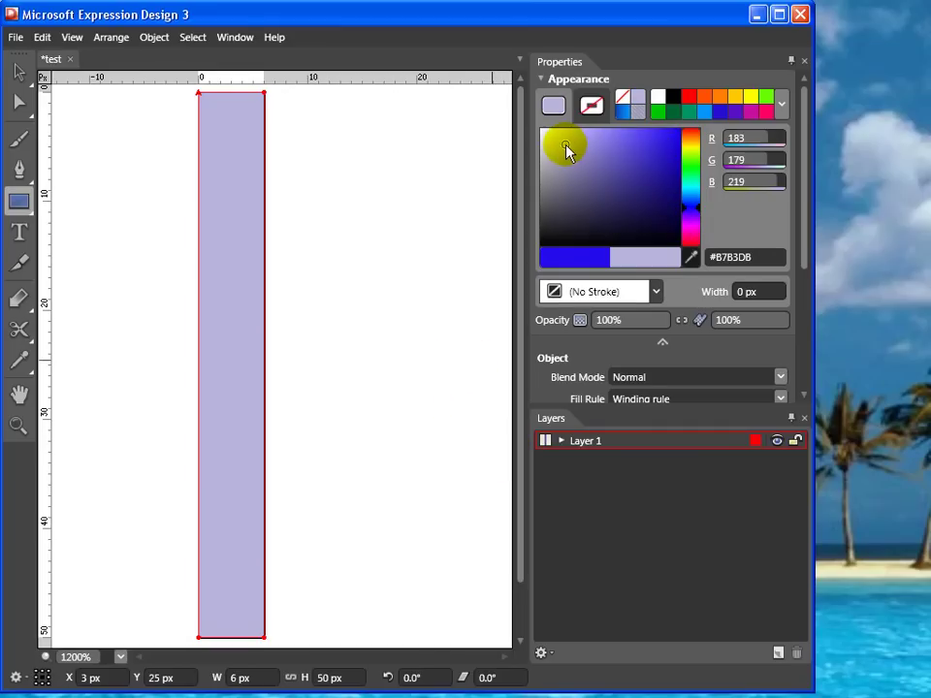
{"action": "left_click", "coordinate": [690, 152]}
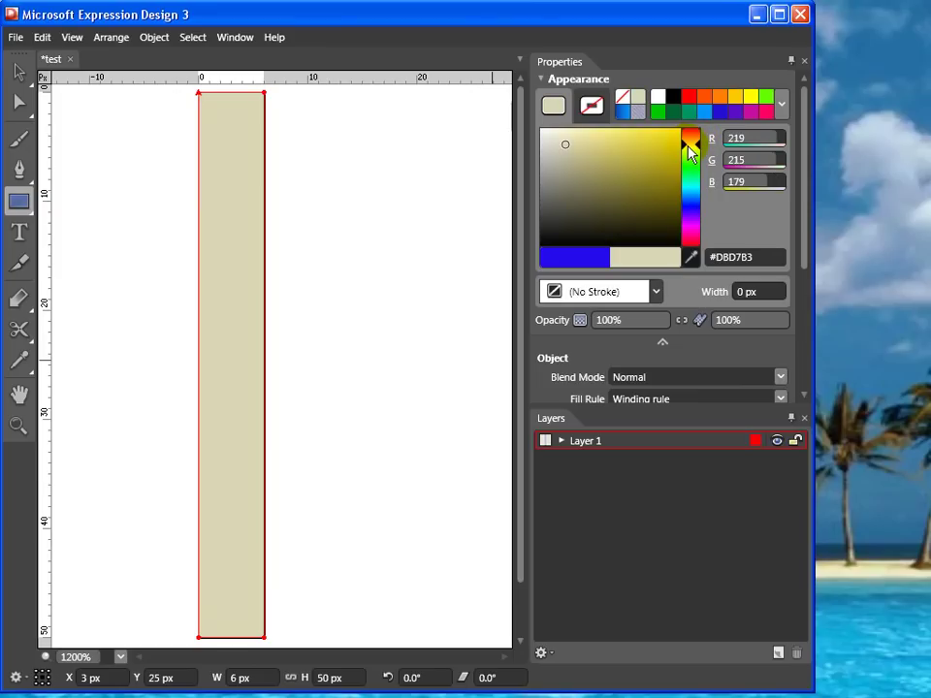
{"action": "left_click", "coordinate": [693, 215]}
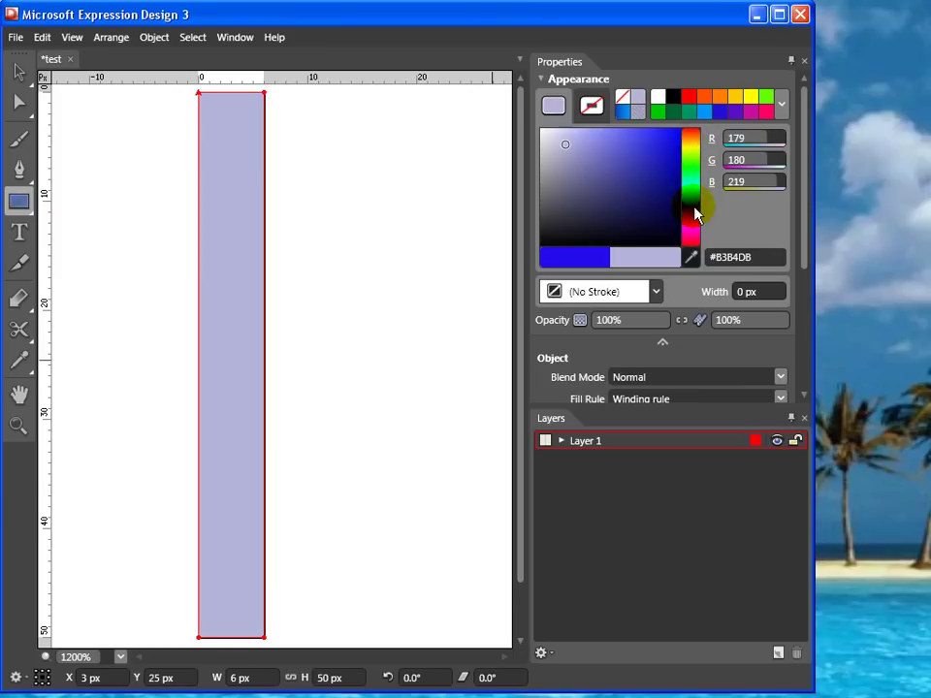
{"action": "left_click", "coordinate": [664, 145]}
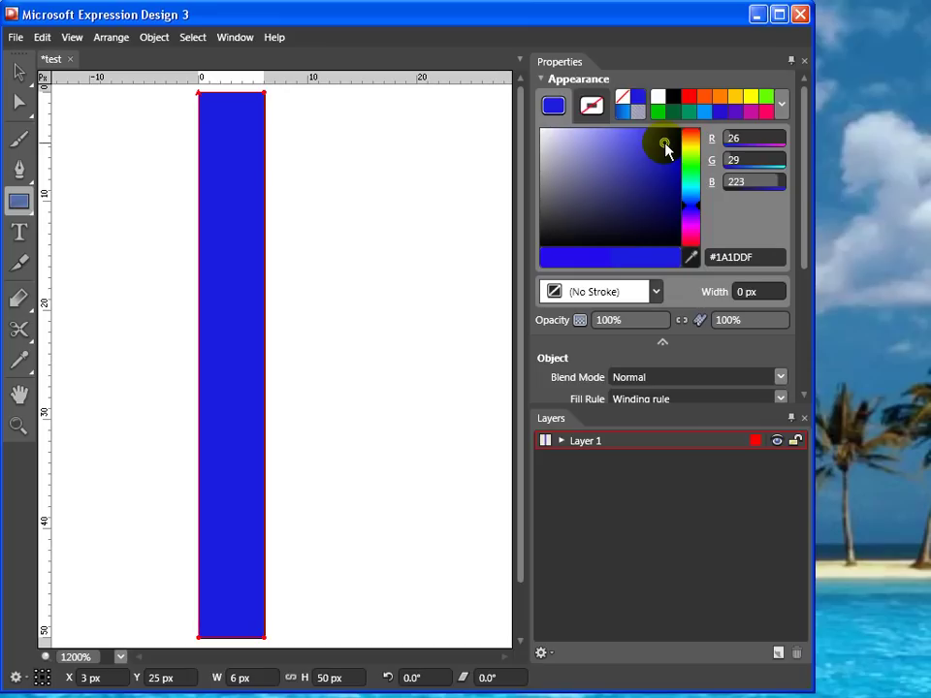
Fill the rectangle with the dark-to-light blue linear gradient from the Gradients swatch category and deselect it
{"action": "left_click", "coordinate": [783, 107]}
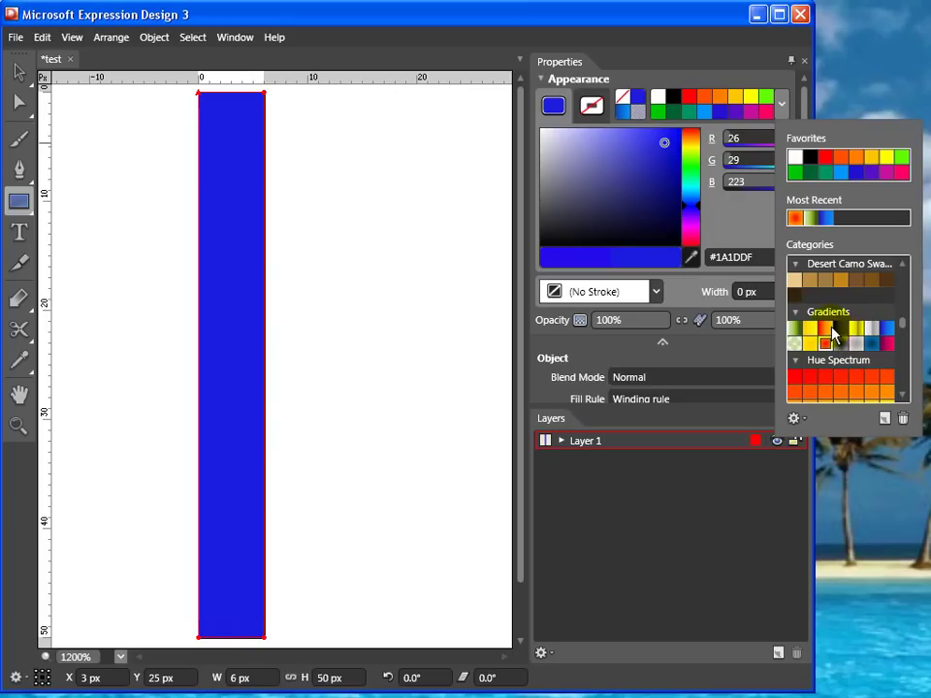
{"action": "left_click", "coordinate": [795, 332]}
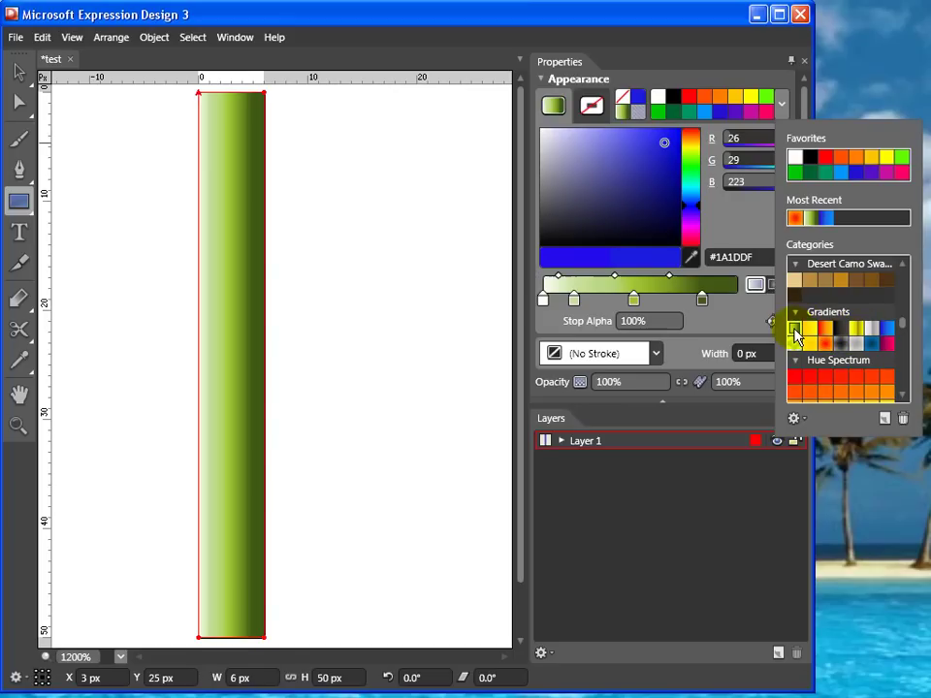
{"action": "left_click", "coordinate": [889, 331]}
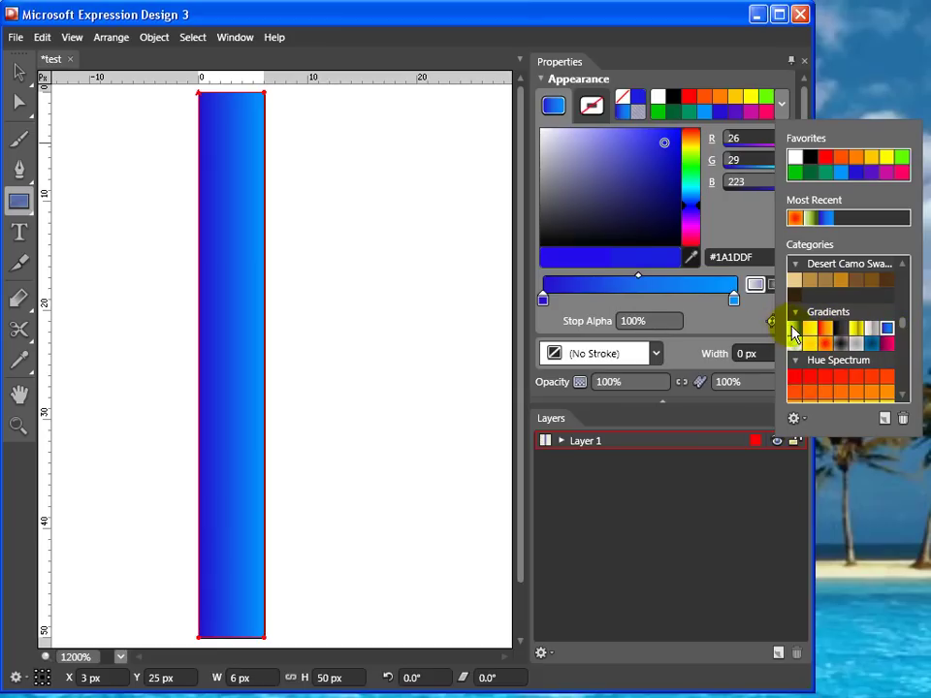
{"action": "left_click", "coordinate": [409, 271]}
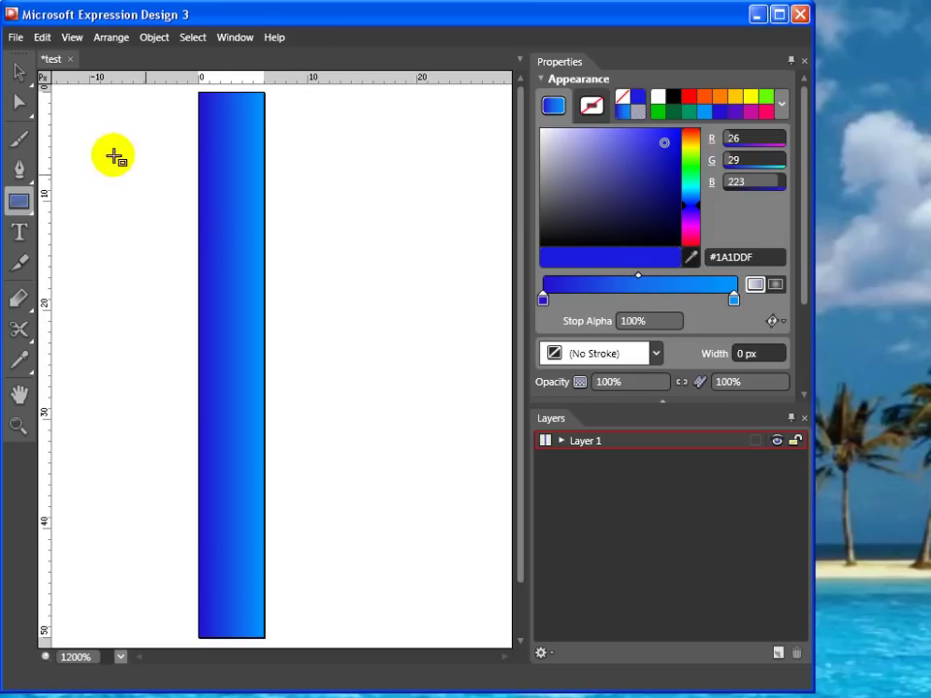
Select the rectangle and examine the colours of its two gradient stops and the available stroke styles
{"action": "left_click", "coordinate": [19, 72]}
{"action": "left_click", "coordinate": [235, 235]}
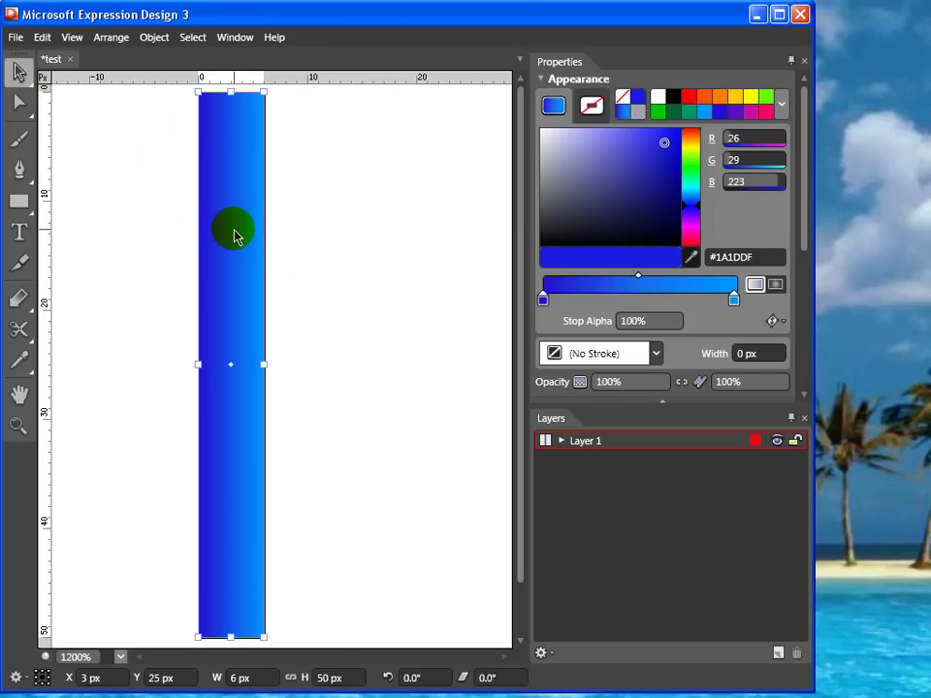
{"action": "left_click", "coordinate": [544, 302]}
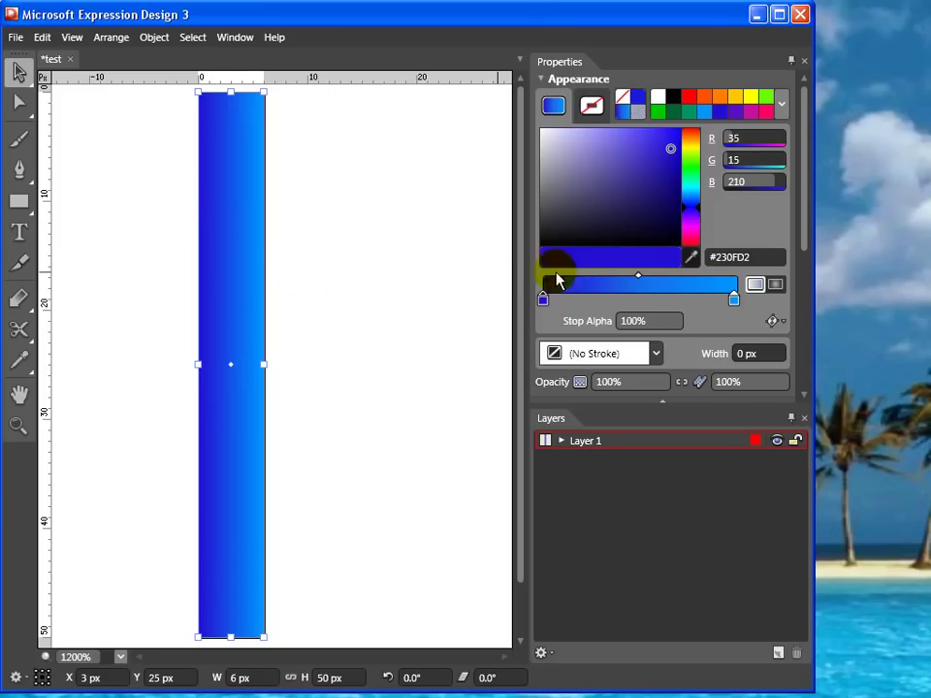
{"action": "left_click", "coordinate": [734, 299]}
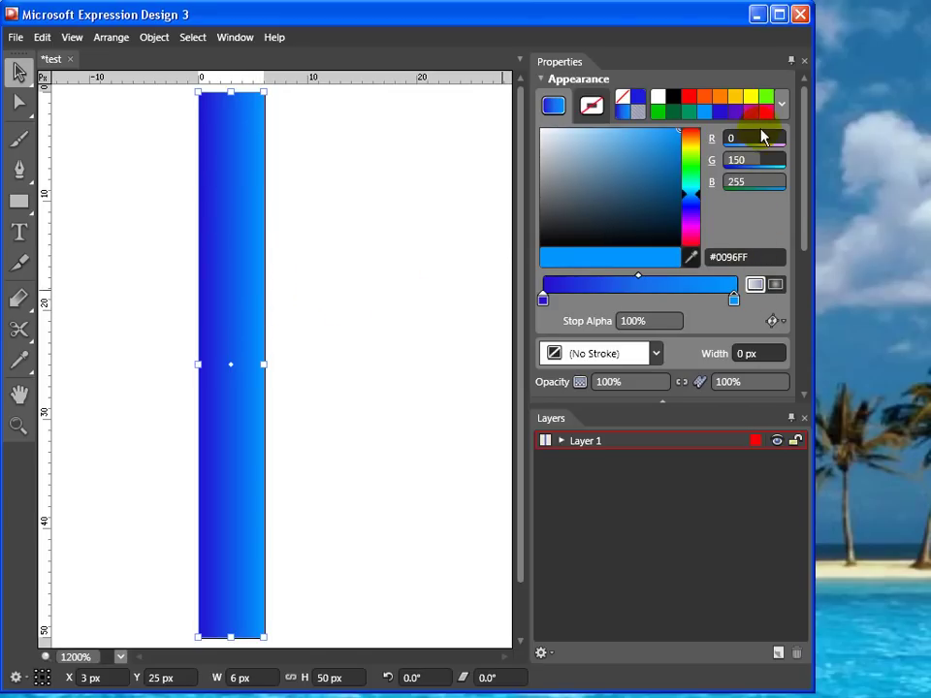
{"action": "left_click", "coordinate": [657, 355]}
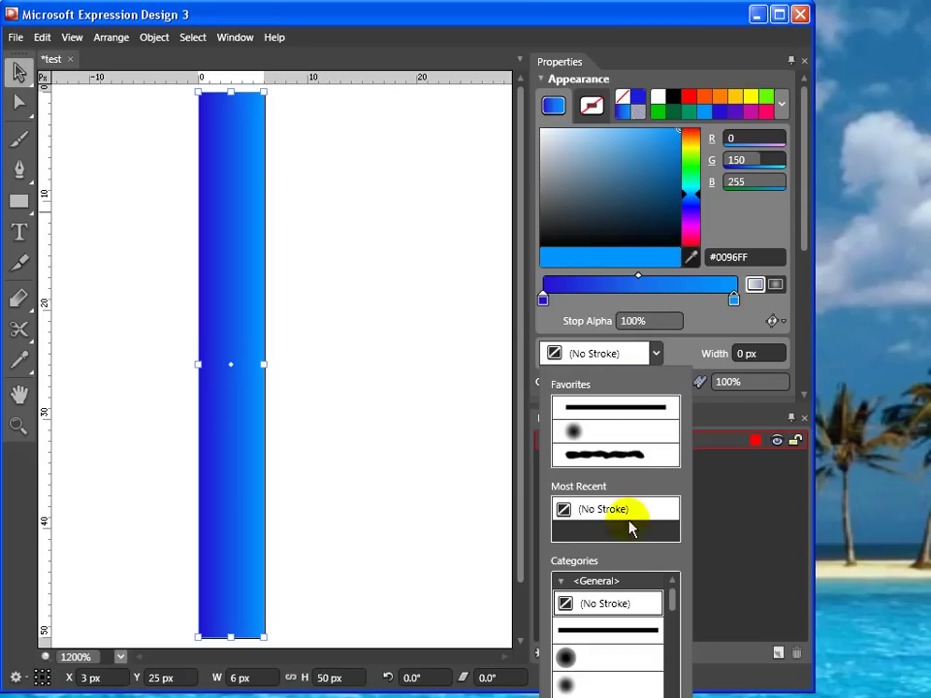
{"action": "left_click", "coordinate": [715, 332]}
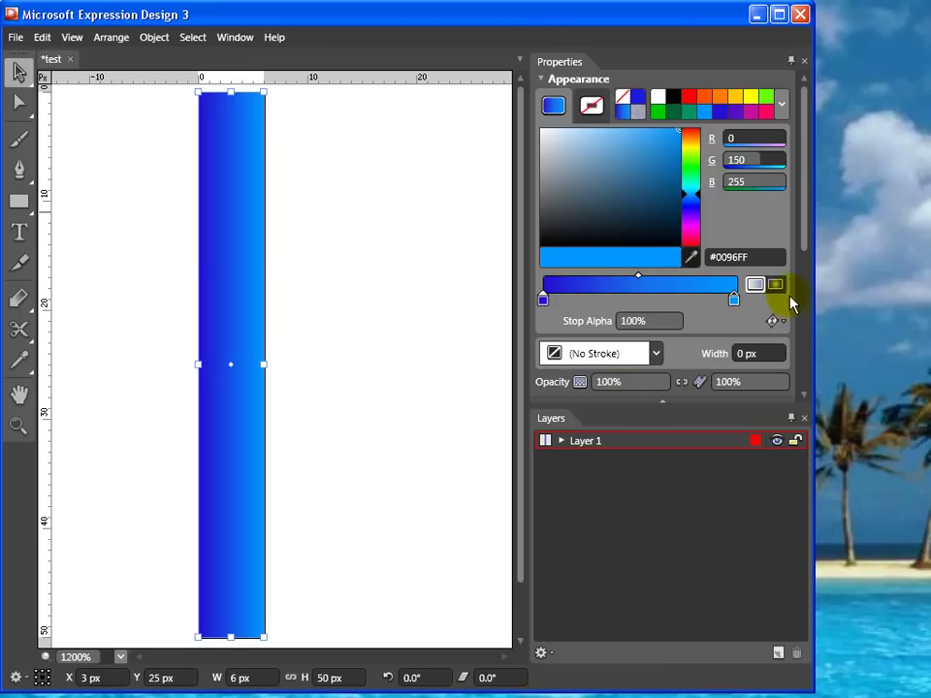
Try gradient widths of 75% and 50% on the rectangle's fill, restore the width to 100%, and deselect the rectangle
{"action": "left_click", "coordinate": [778, 323]}
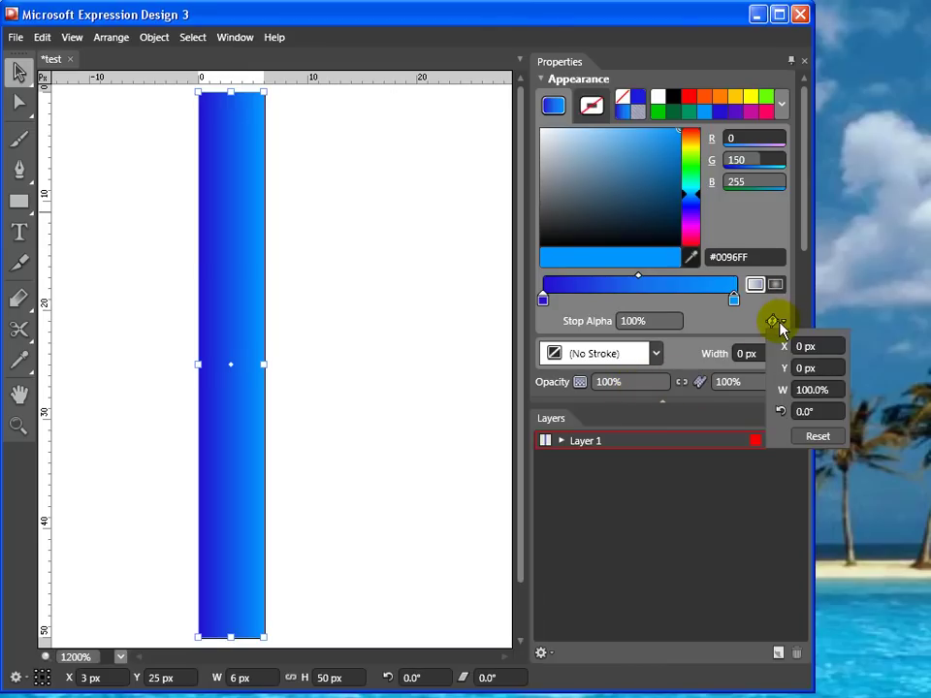
{"action": "left_click", "coordinate": [809, 389]}
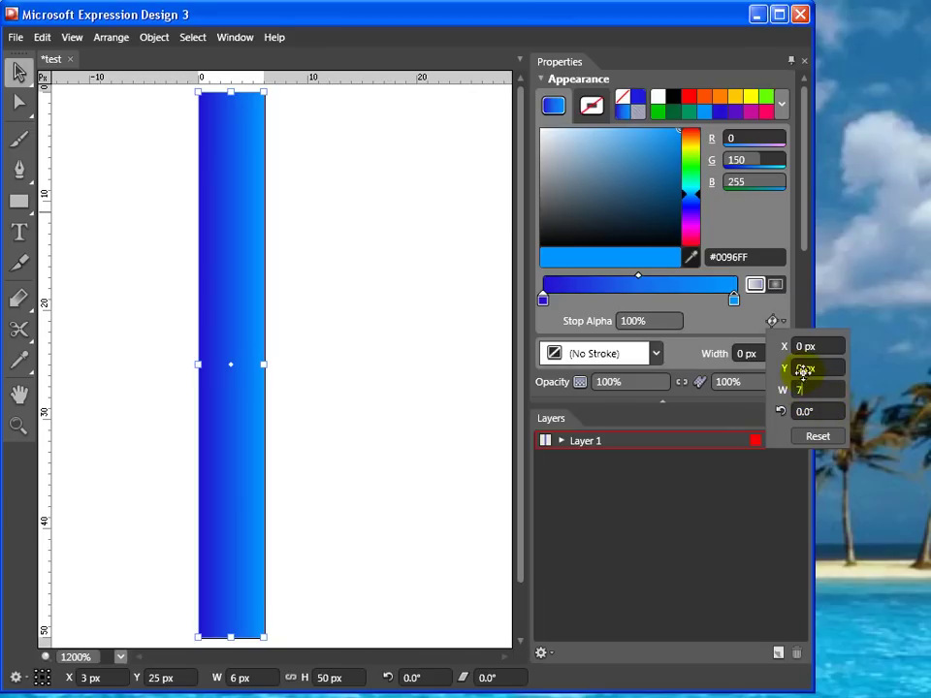
{"action": "type", "text": "75"}
{"action": "key", "text": "Return"}
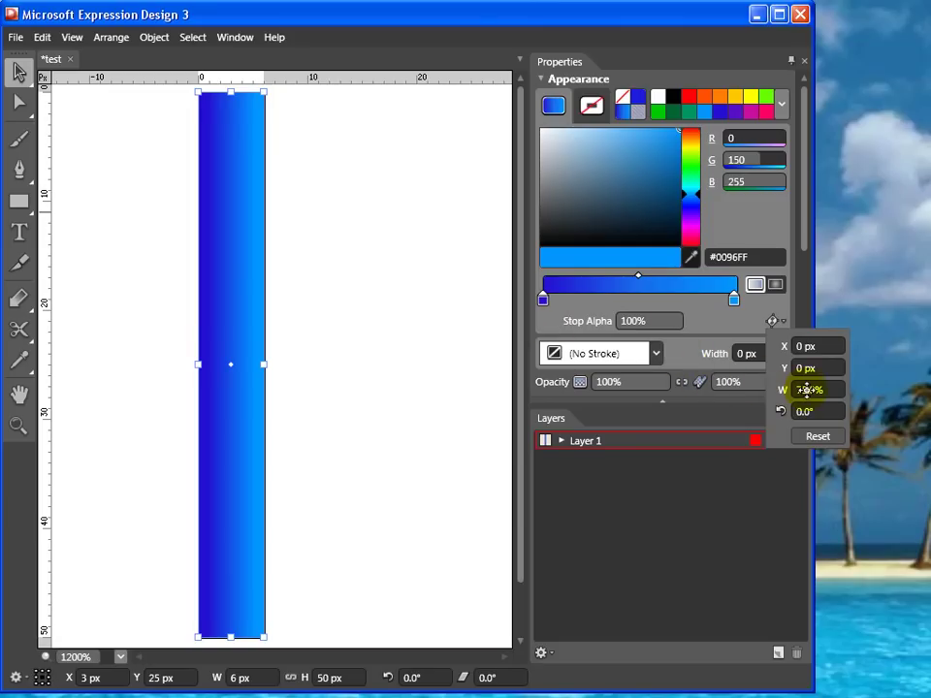
{"action": "type", "text": "5"}
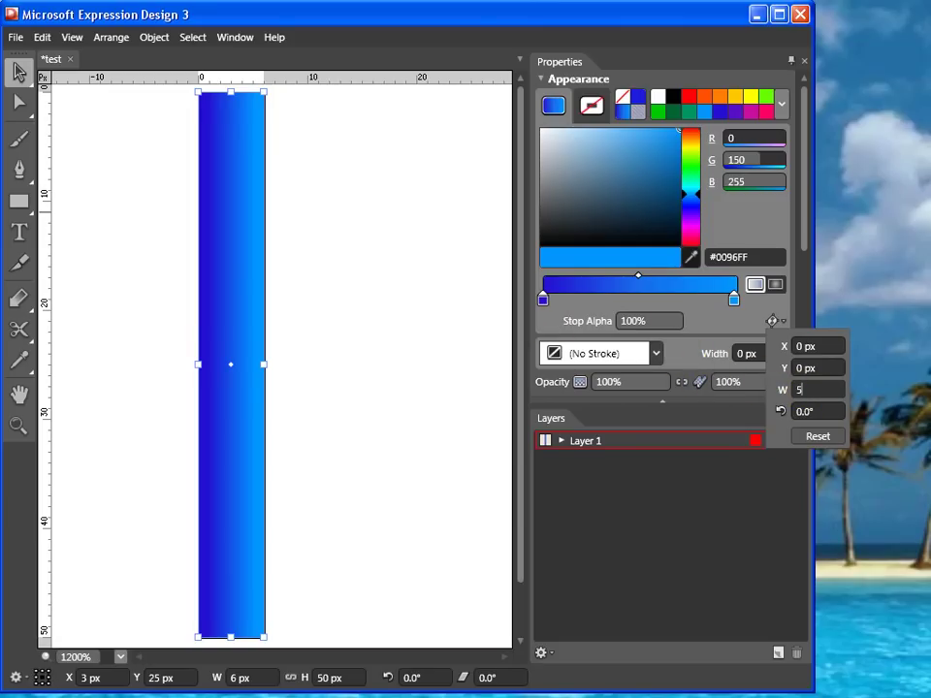
{"action": "type", "text": "0"}
{"action": "key", "text": "Return"}
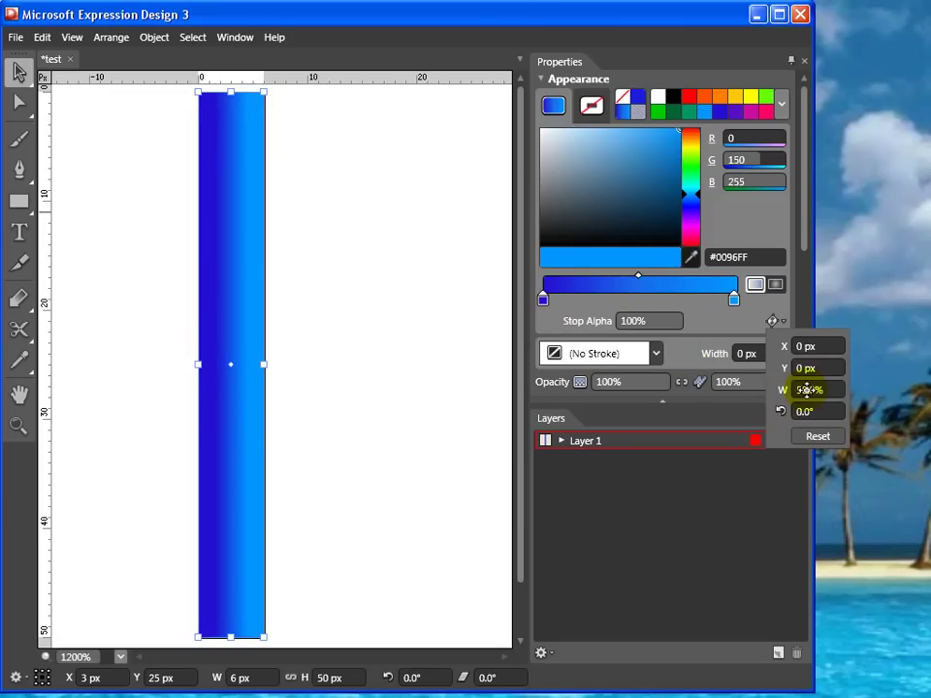
{"action": "double_click", "coordinate": [810, 390]}
{"action": "type", "text": "100"}
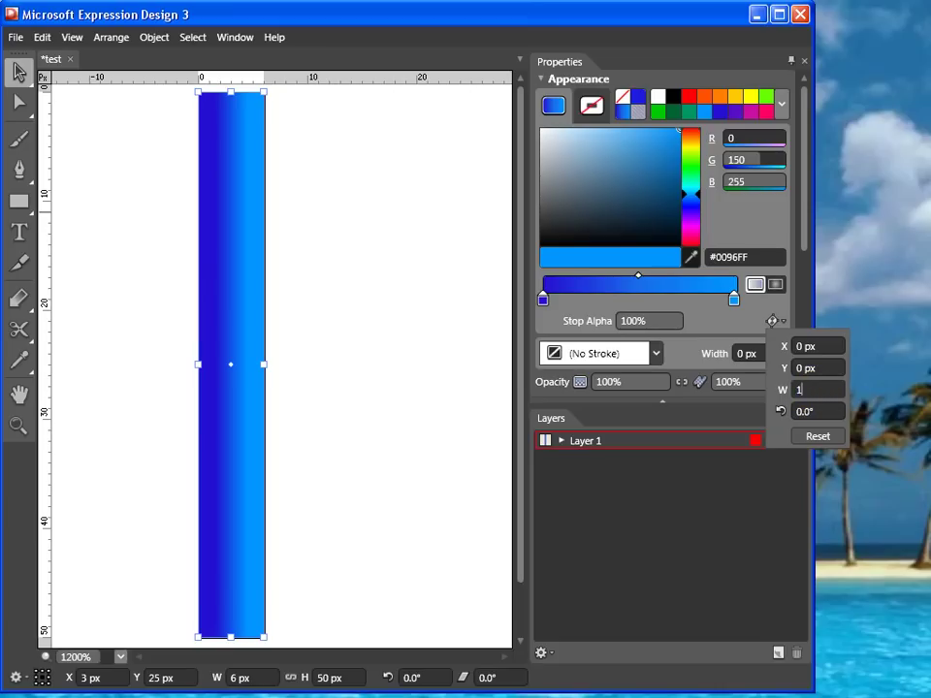
{"action": "key", "text": "Return"}
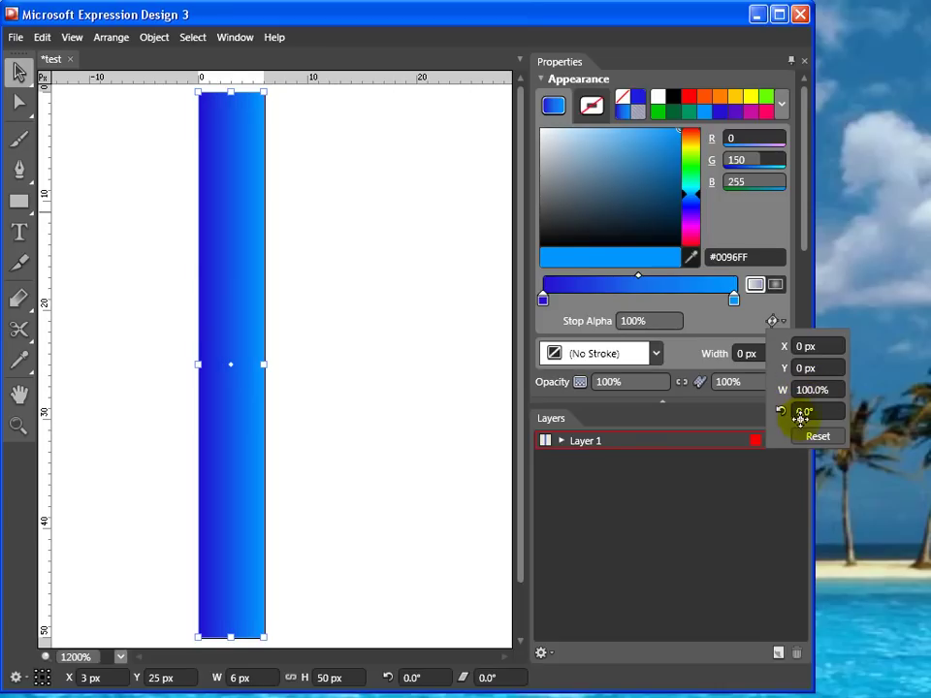
{"action": "left_click", "coordinate": [449, 242]}
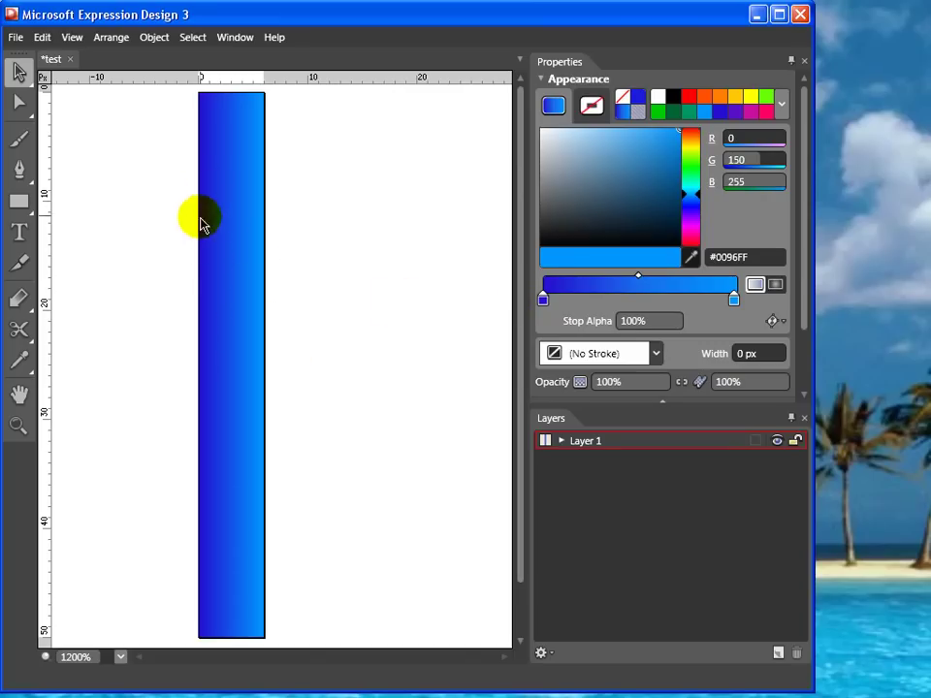
Try to recolour the gradient's light blue end stop white with no object selected
{"action": "left_click", "coordinate": [544, 300]}
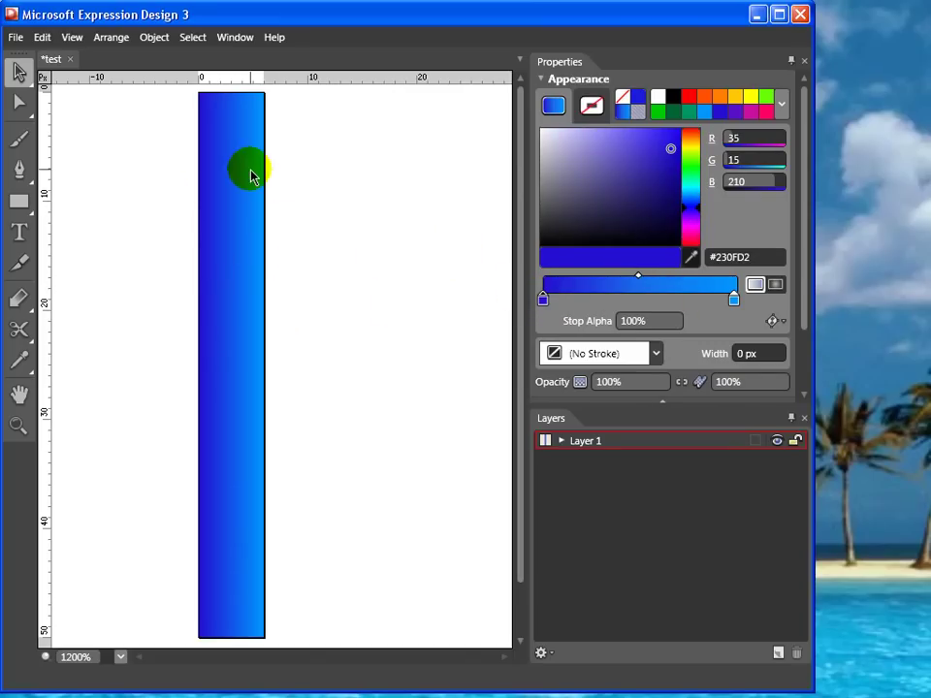
{"action": "left_click", "coordinate": [734, 300]}
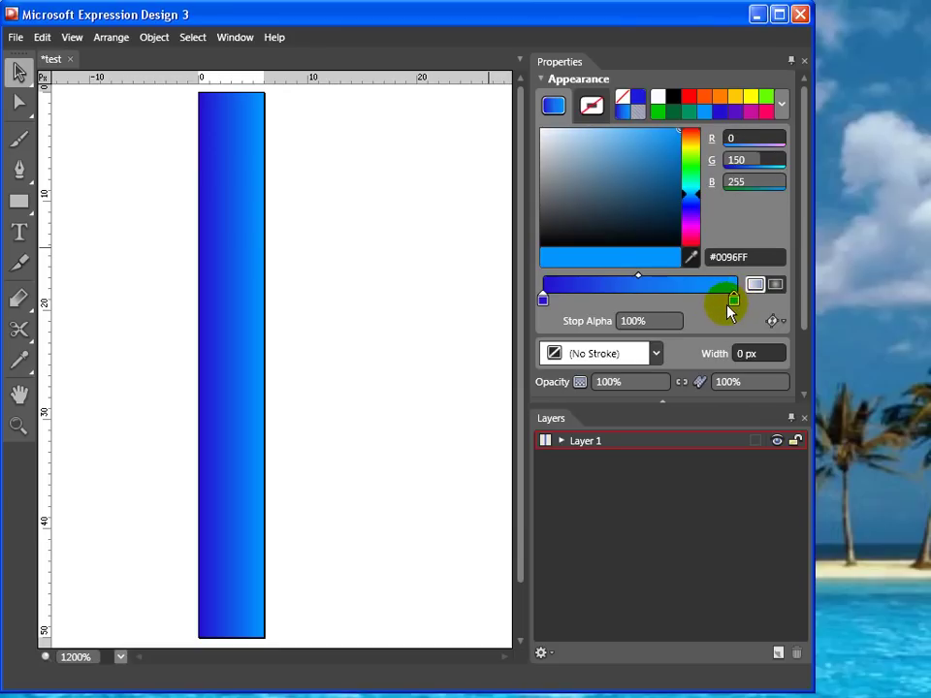
{"action": "left_click", "coordinate": [658, 99]}
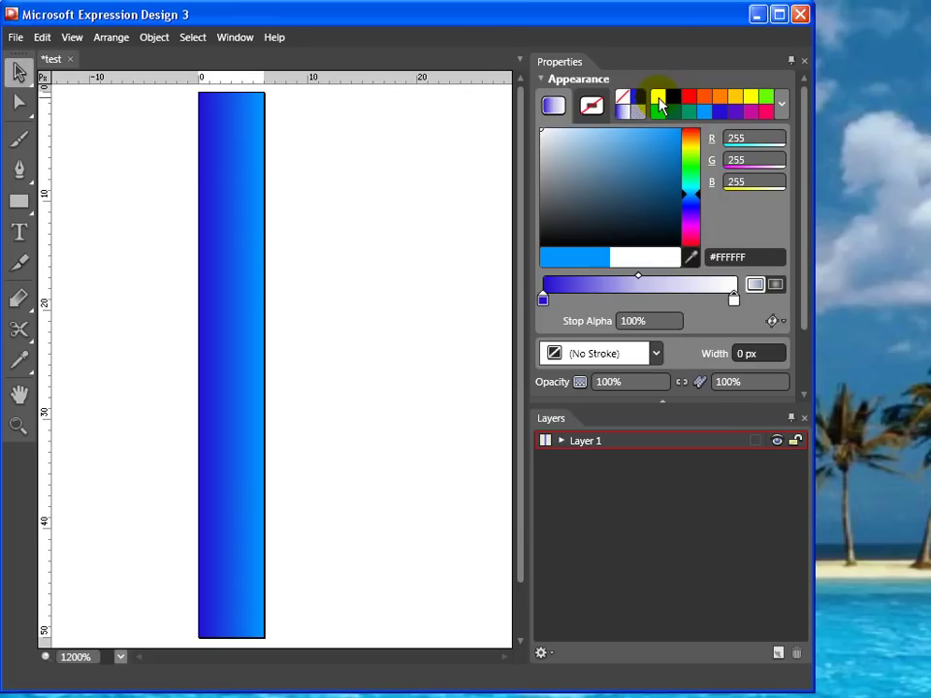
Select the rectangle and set its gradient's light blue end stop to white (#FFFFFF)
{"action": "left_click", "coordinate": [243, 280]}
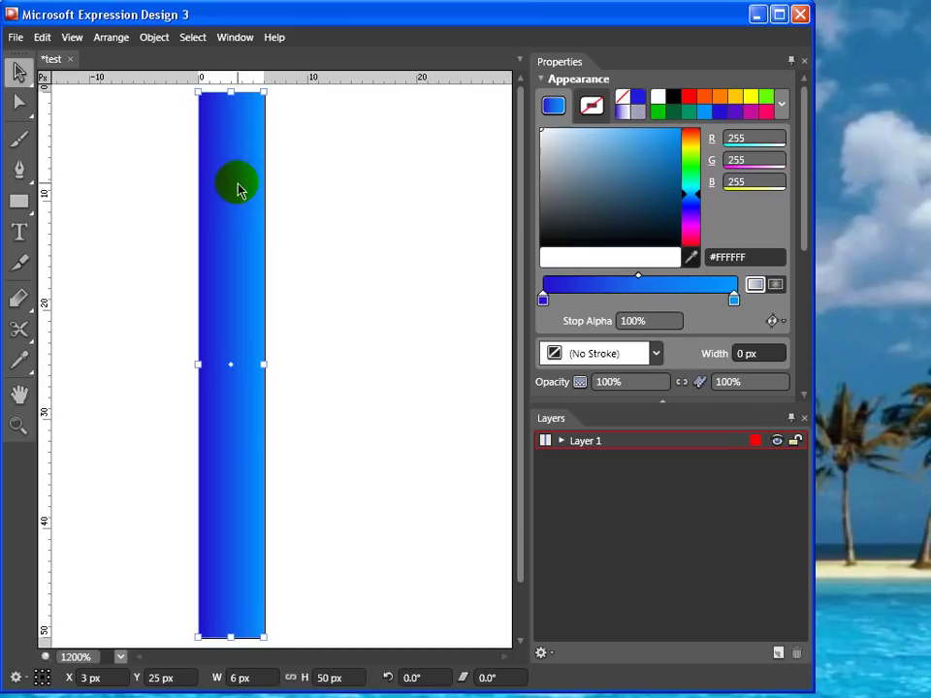
{"action": "left_click", "coordinate": [658, 95]}
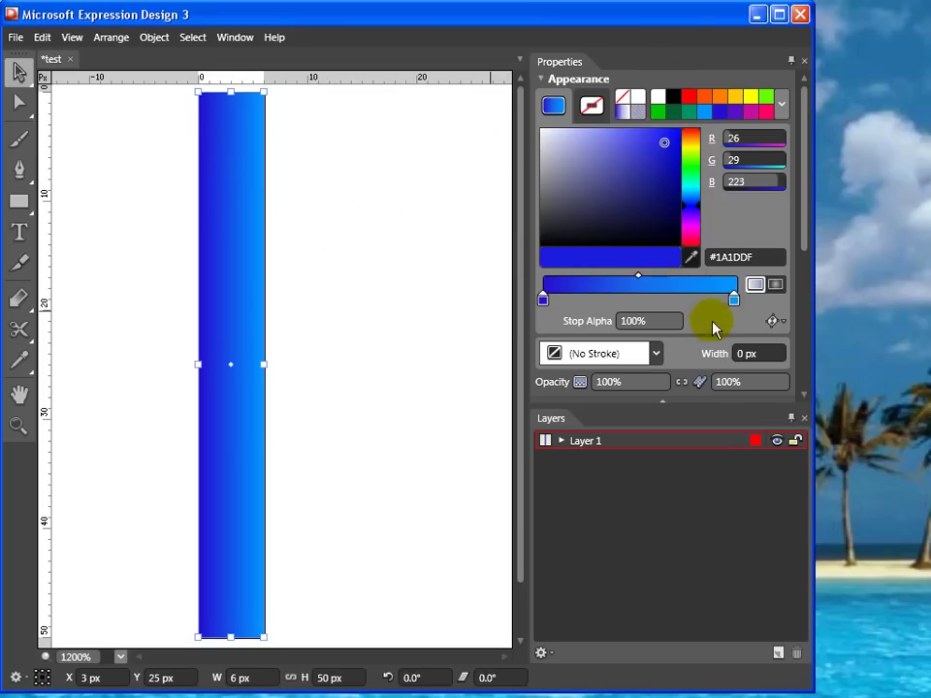
{"action": "left_click", "coordinate": [733, 302]}
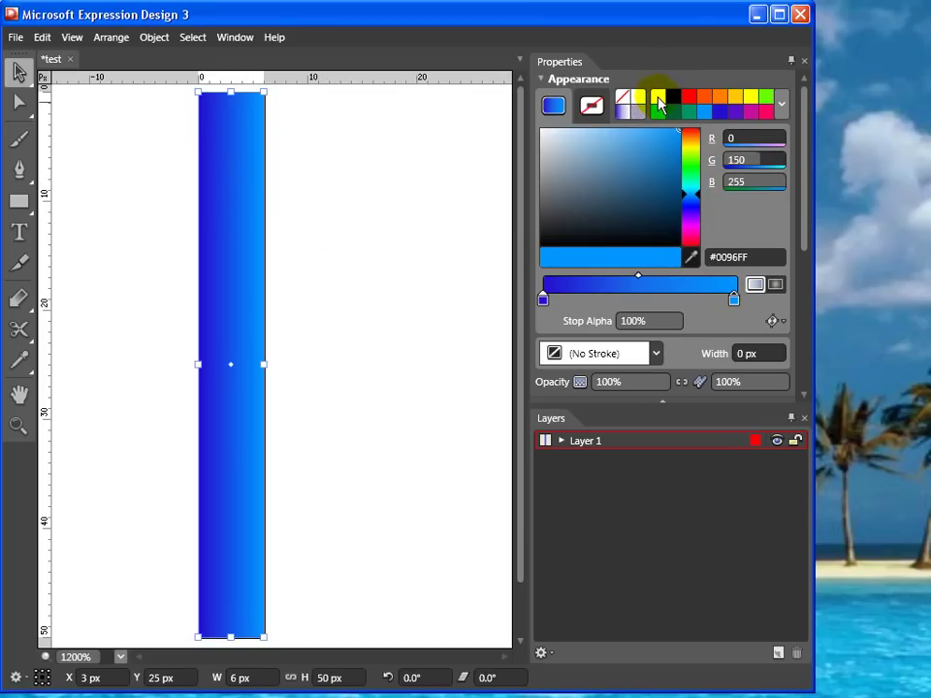
{"action": "left_click", "coordinate": [659, 99]}
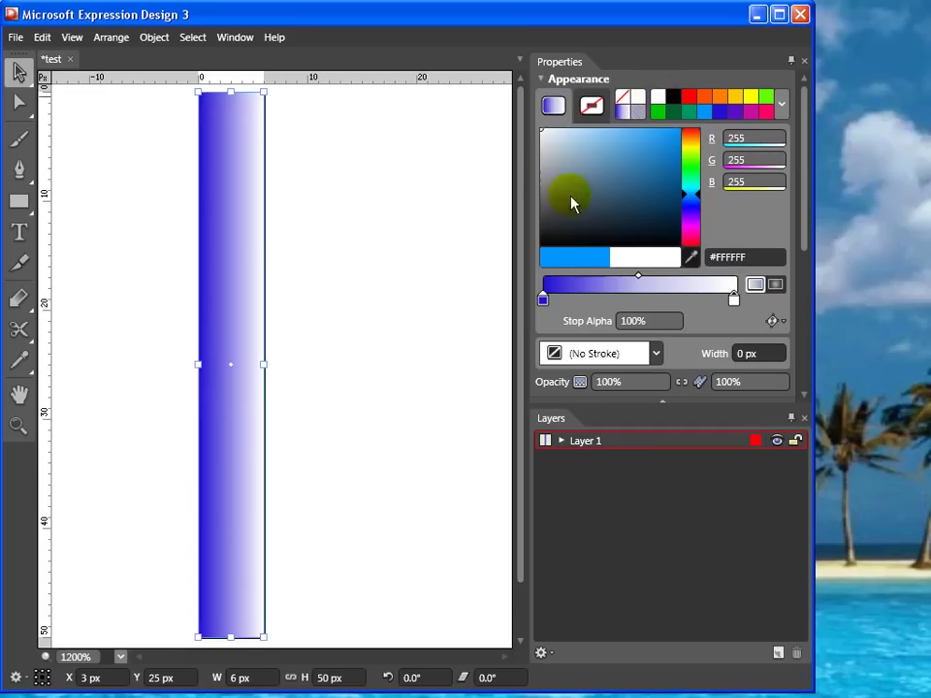
Try a gradient width of 75% on the rectangle's fill, and restore the width to 100%
{"action": "left_click", "coordinate": [772, 321]}
{"action": "left_click", "coordinate": [816, 390]}
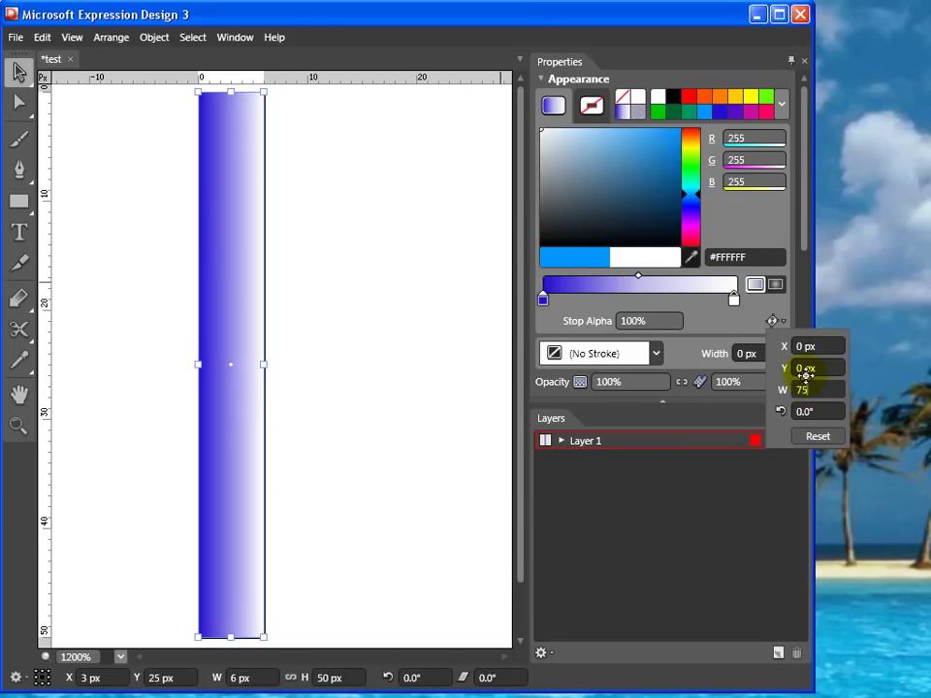
{"action": "key", "text": "Return"}
{"action": "left_click", "coordinate": [815, 390]}
{"action": "type", "text": "100"}
{"action": "key", "text": "Return"}
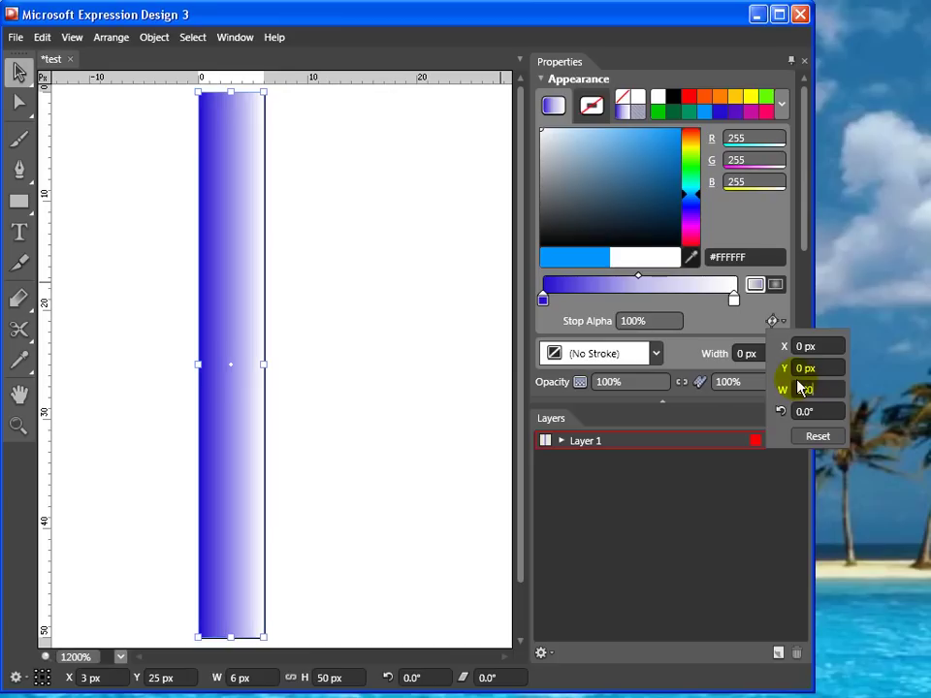
Rotate the document 90° clockwise so that the gradient strip lies horizontally with its blue edge on top
{"action": "left_click", "coordinate": [256, 370]}
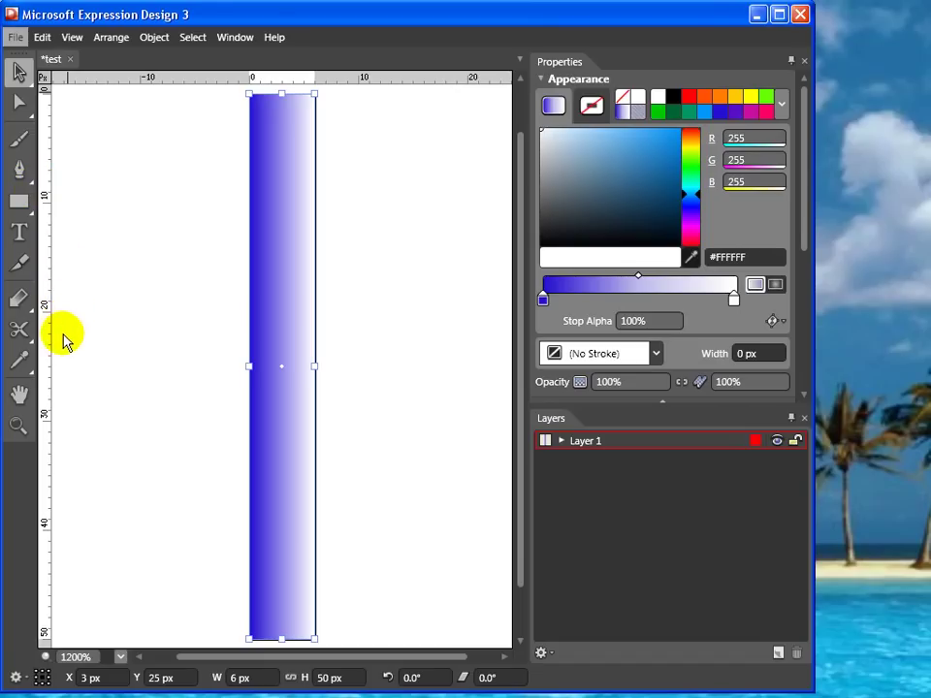
{"action": "left_click", "coordinate": [316, 352]}
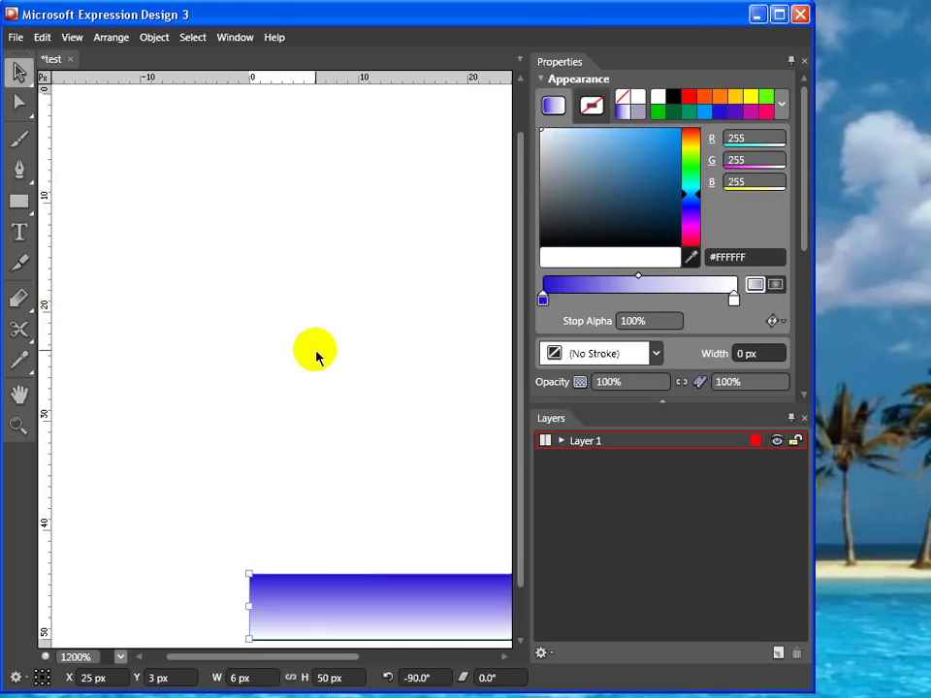
{"action": "left_click", "coordinate": [19, 393]}
{"action": "left_click_drag", "start_coordinate": [349, 608], "coordinate": [160, 320]}
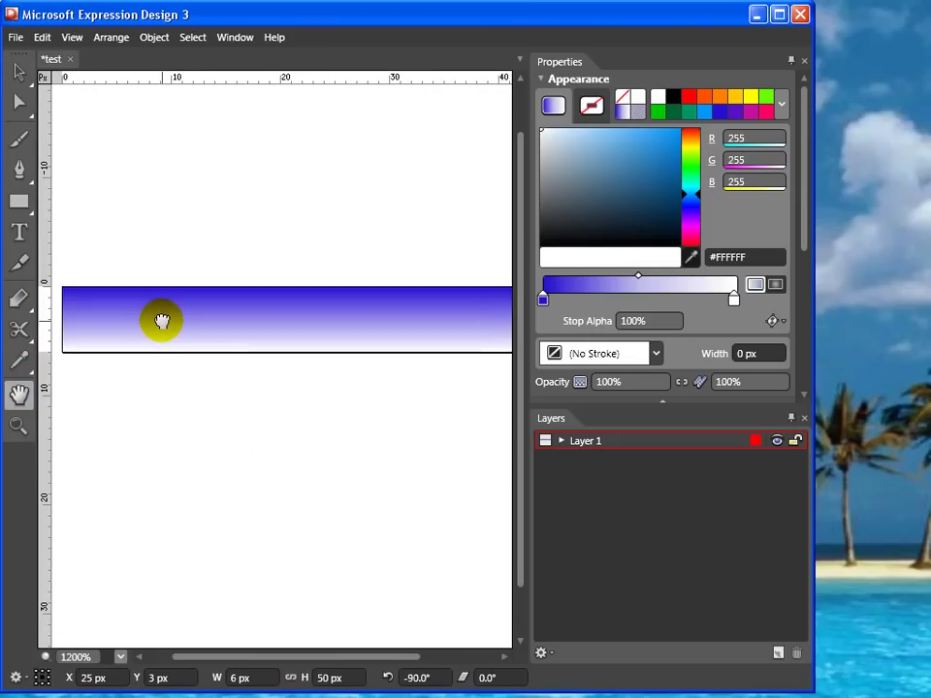
{"action": "left_click", "coordinate": [120, 657]}
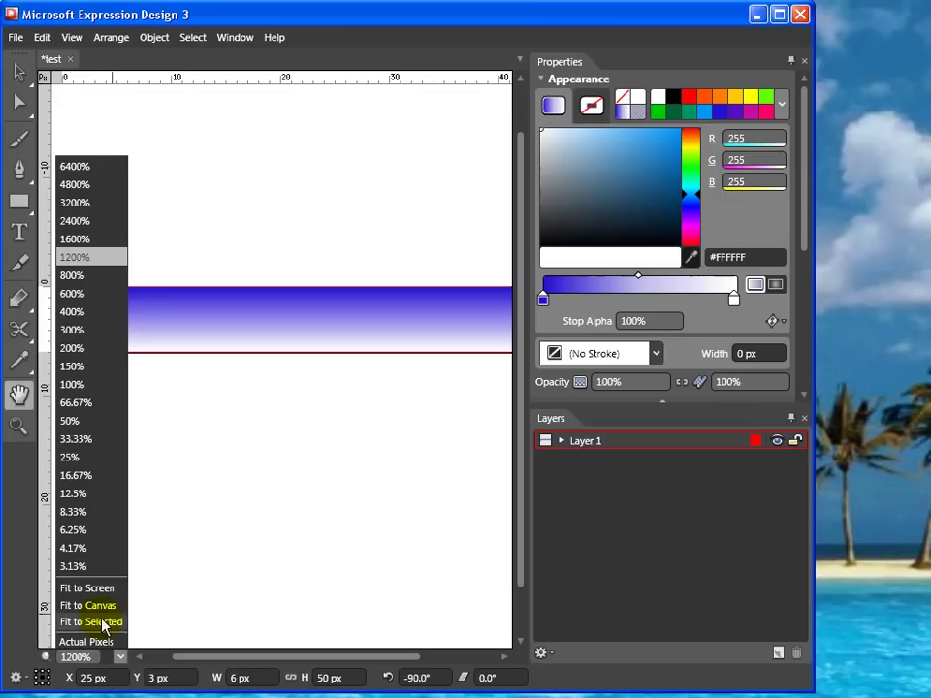
{"action": "left_click", "coordinate": [73, 293]}
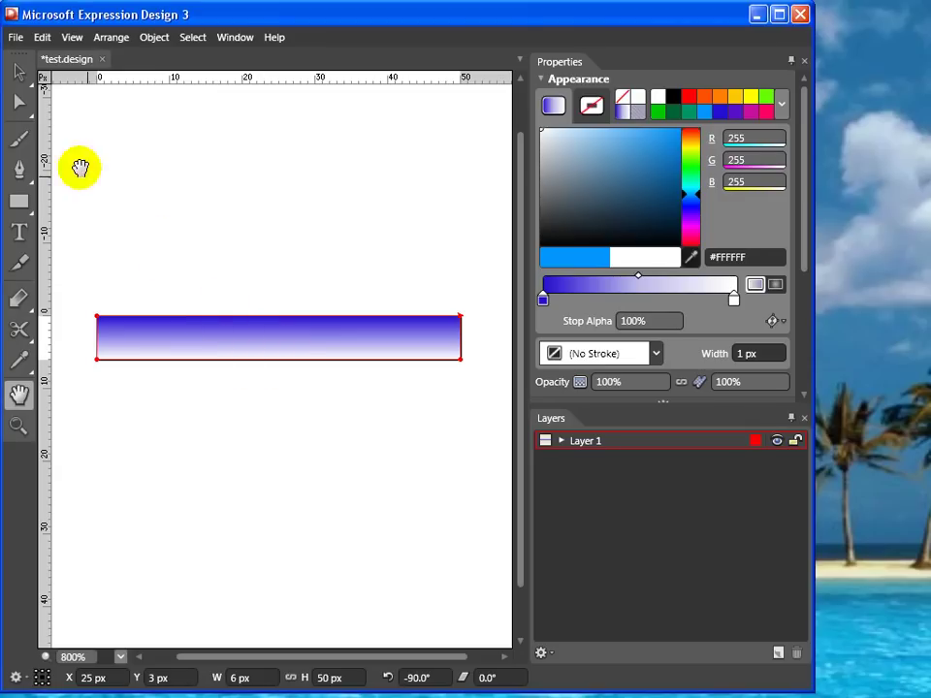
Start exporting the selected strip, compare the JPEG and GIF format options, and choose PNG as the format
{"action": "left_click", "coordinate": [18, 74]}
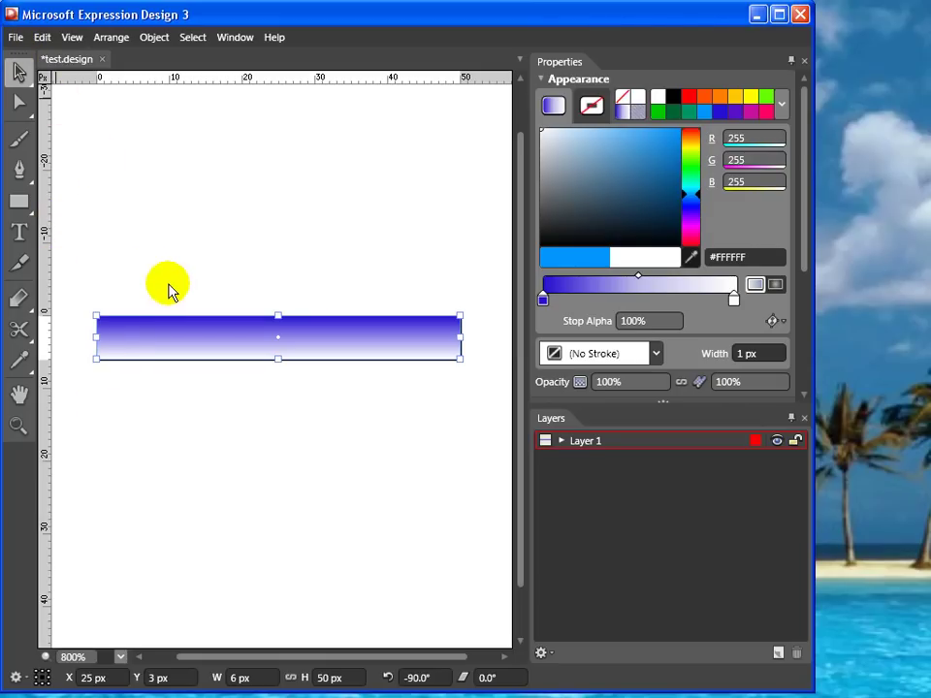
{"action": "key", "text": "ctrl+e"}
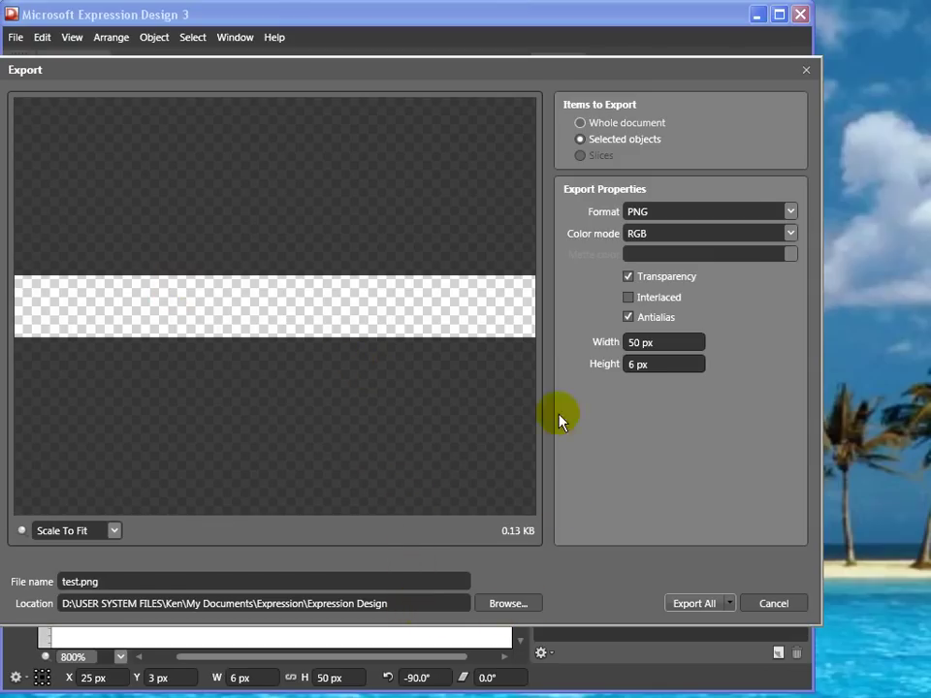
{"action": "left_click", "coordinate": [791, 211]}
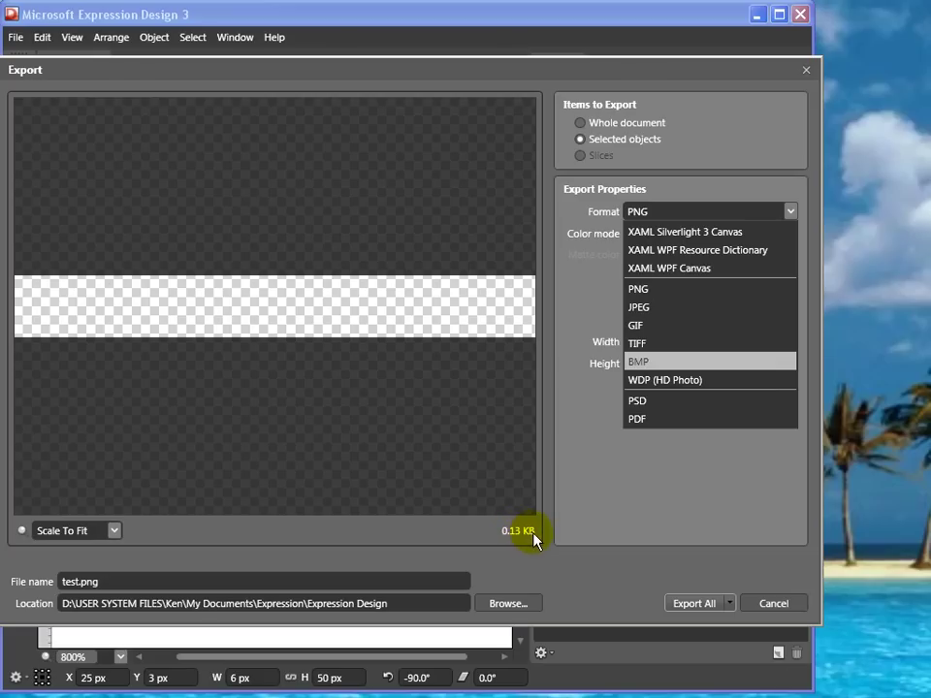
{"action": "left_click", "coordinate": [646, 307]}
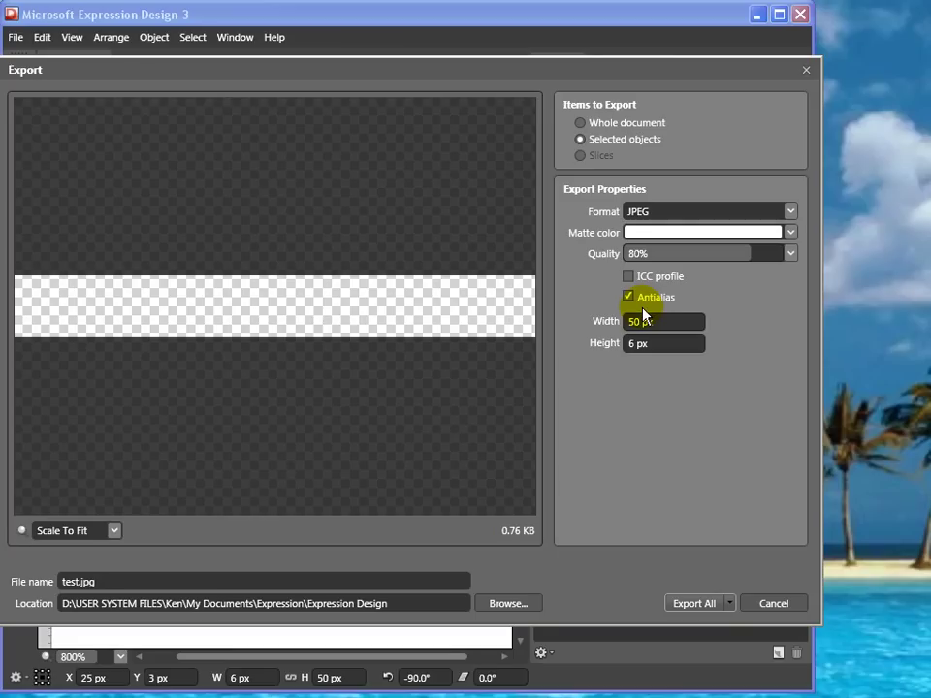
{"action": "left_click", "coordinate": [791, 212]}
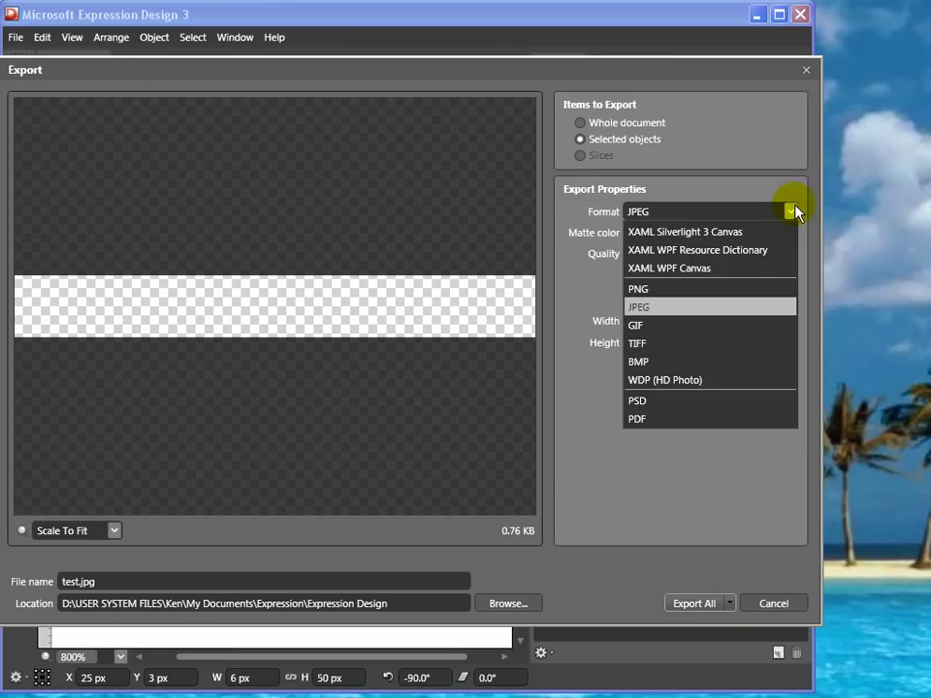
{"action": "left_click", "coordinate": [669, 325]}
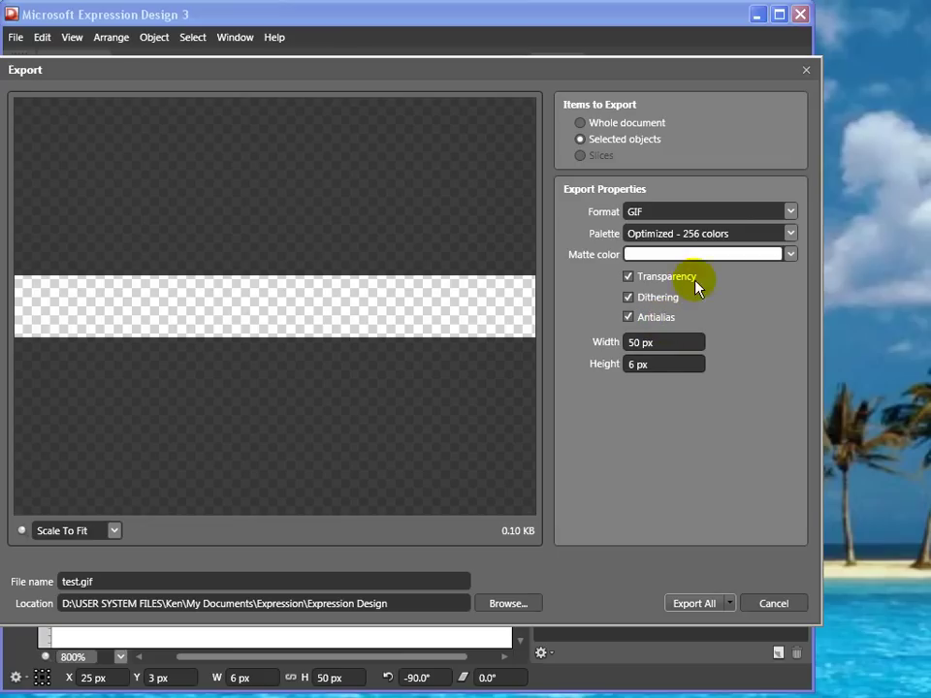
{"action": "left_click", "coordinate": [791, 213]}
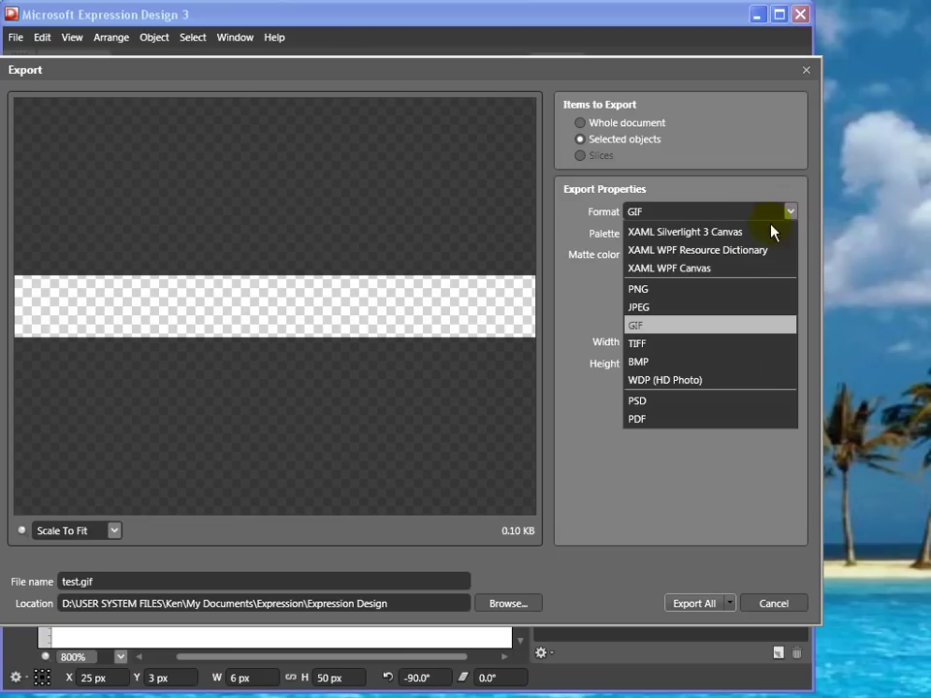
{"action": "left_click", "coordinate": [663, 291]}
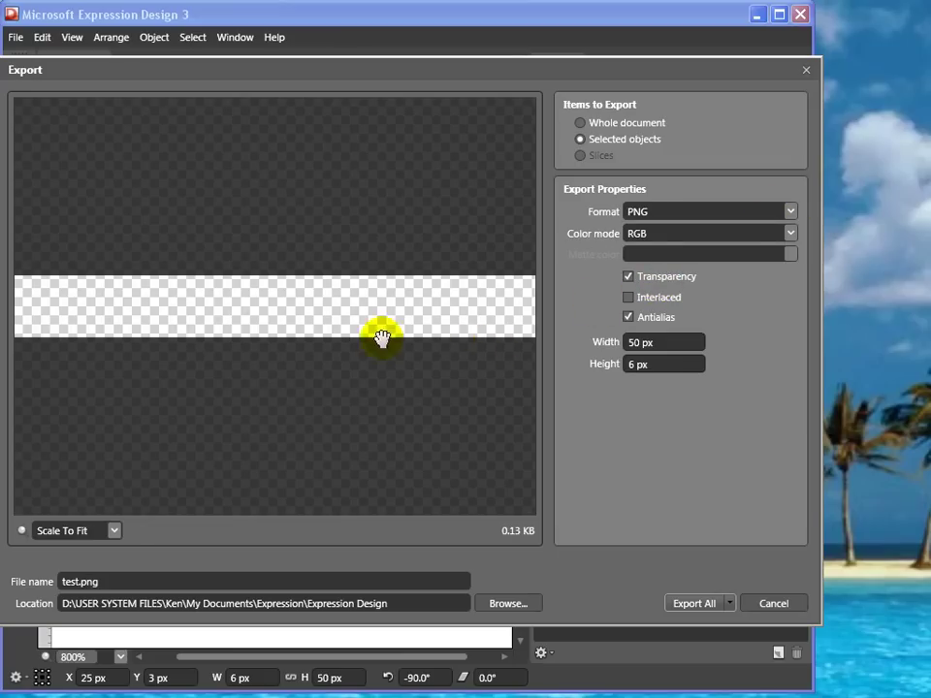
Preview the strip at 100% and export it as test.png, replacing the existing file
{"action": "left_click", "coordinate": [114, 532]}
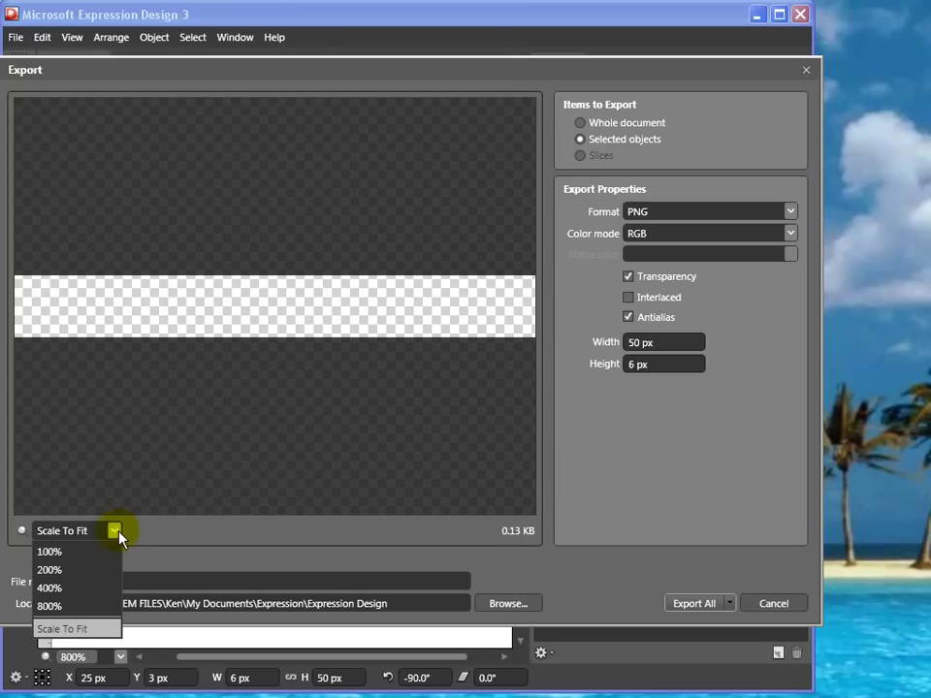
{"action": "left_click", "coordinate": [81, 553]}
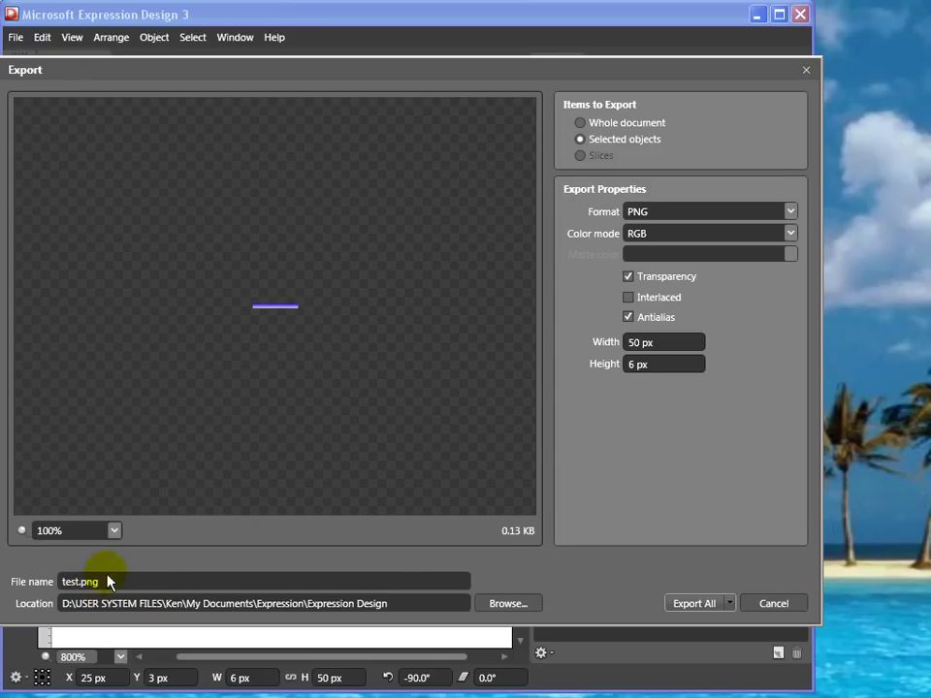
{"action": "left_click", "coordinate": [698, 605]}
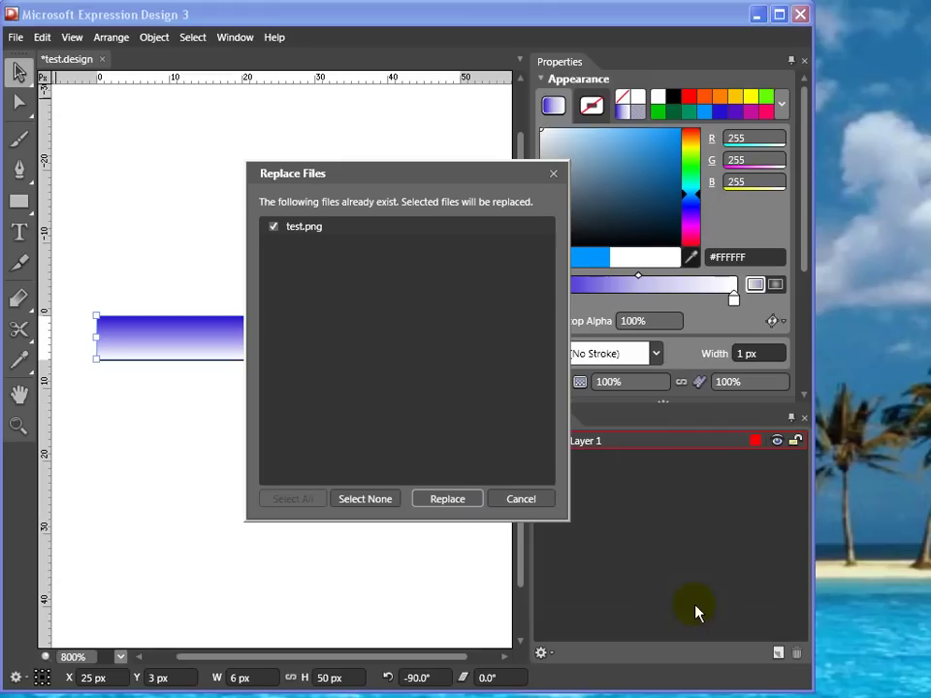
{"action": "left_click", "coordinate": [448, 499]}
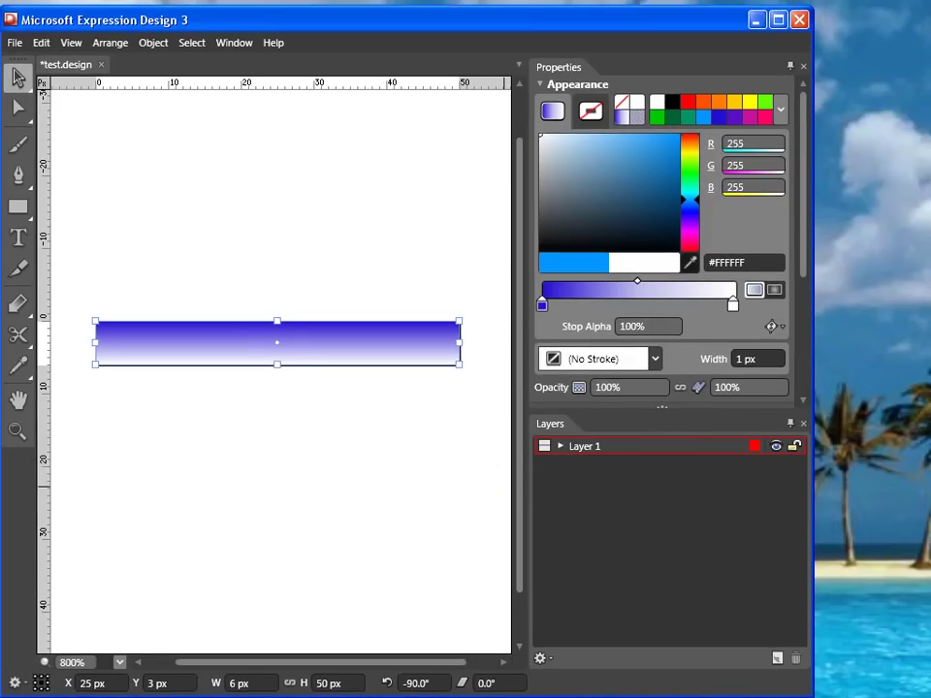
Switch to the Expression Design folder in Windows Explorer, examine test.png enlarged in Windows Picture and Fax Viewer, and close both windows
{"action": "left_click_drag", "start_coordinate": [930, 87], "coordinate": [393, 83]}
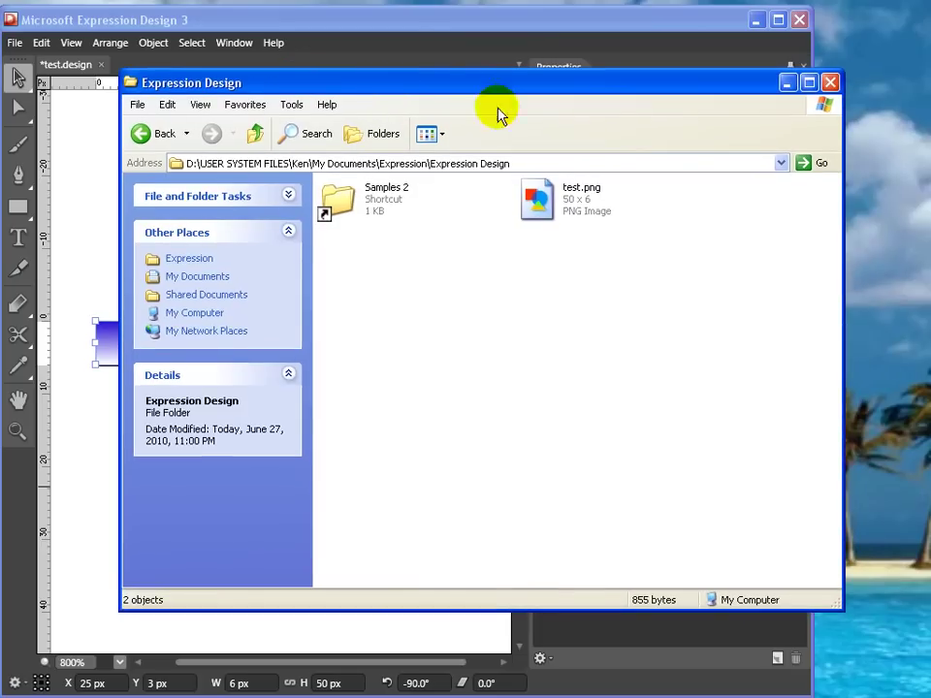
{"action": "left_click", "coordinate": [549, 215]}
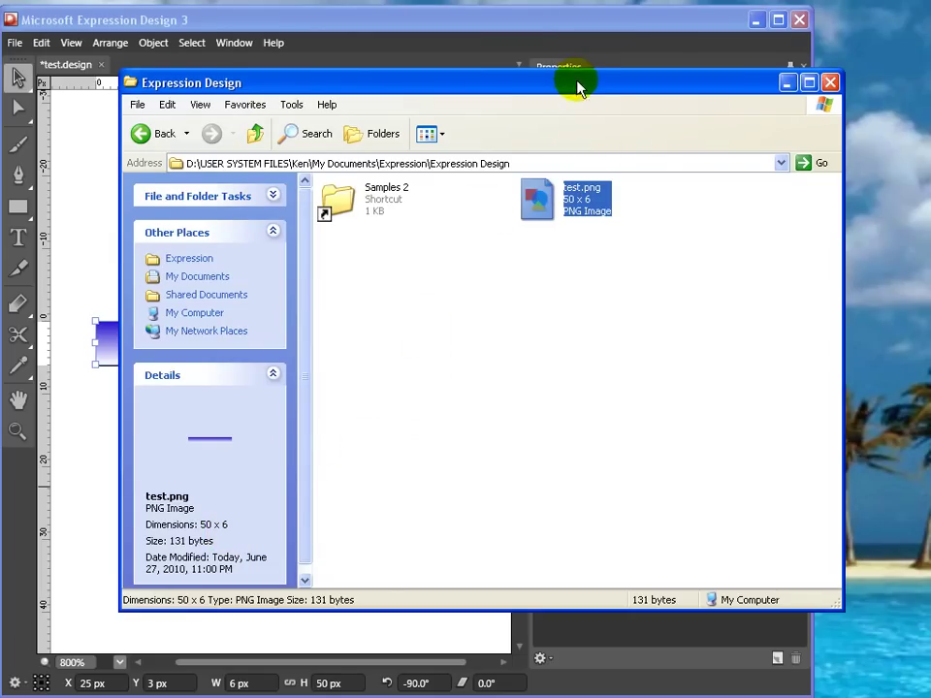
{"action": "double_click", "coordinate": [536, 194]}
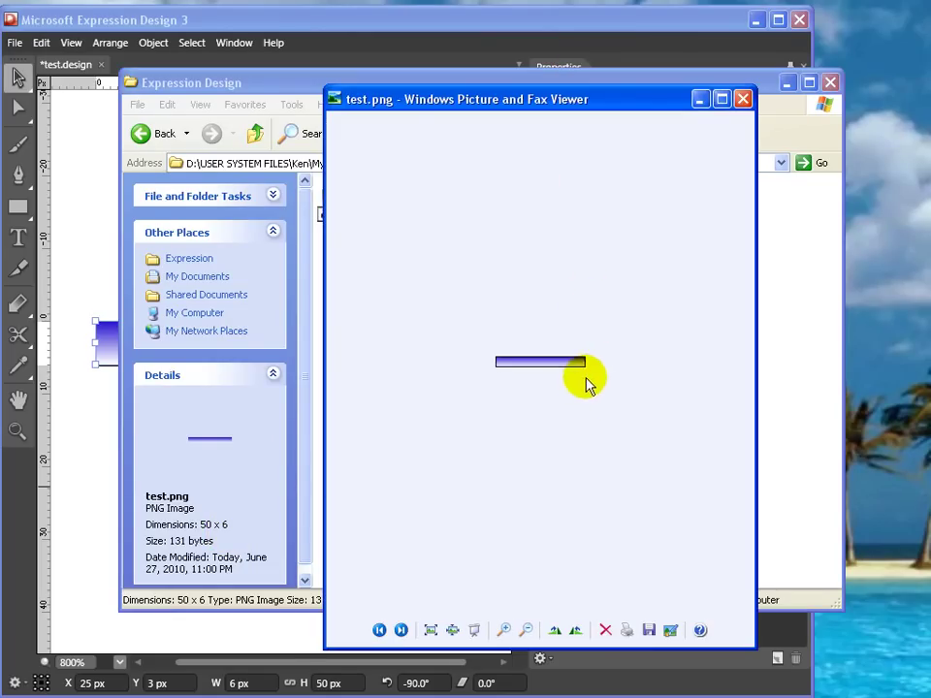
{"action": "scroll", "coordinate": [630, 406], "scroll_direction": "up", "scroll_amount": 8}
{"action": "scroll", "coordinate": [641, 414], "scroll_direction": "down", "scroll_amount": 3}
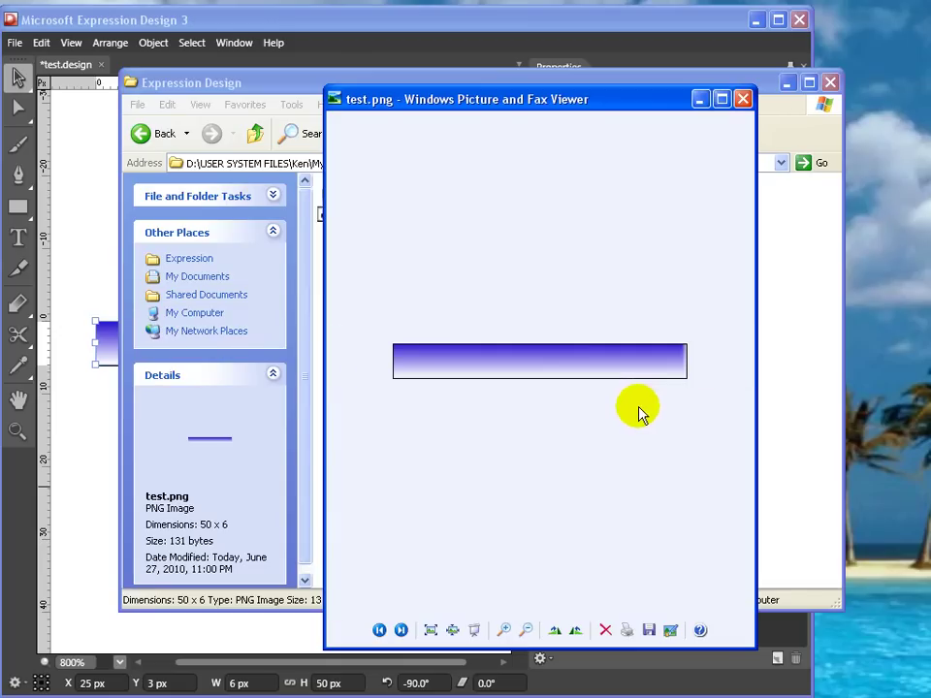
{"action": "left_click", "coordinate": [743, 98]}
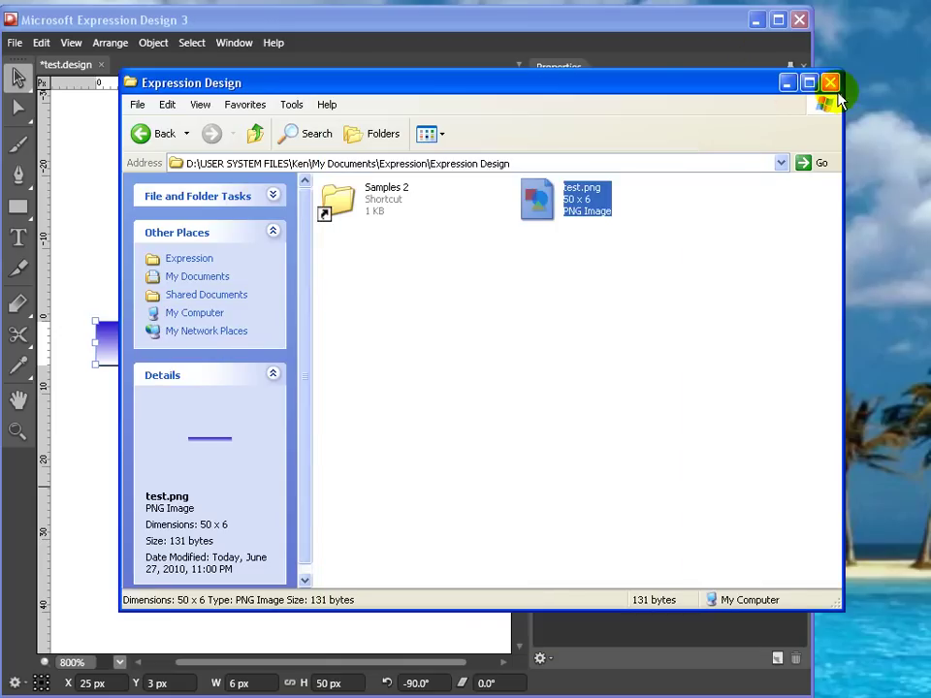
{"action": "left_click", "coordinate": [830, 83]}
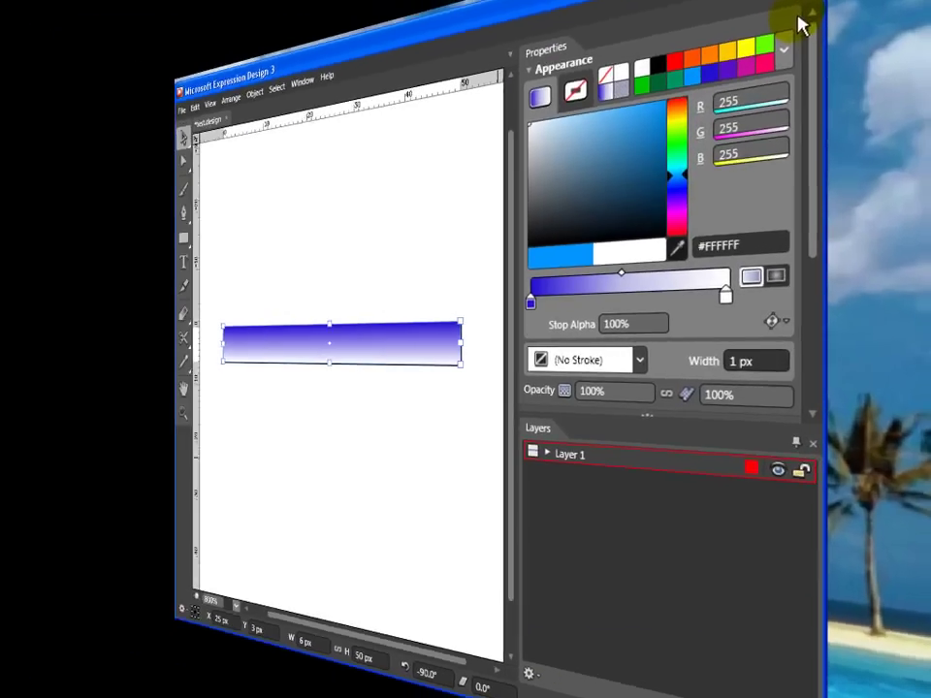